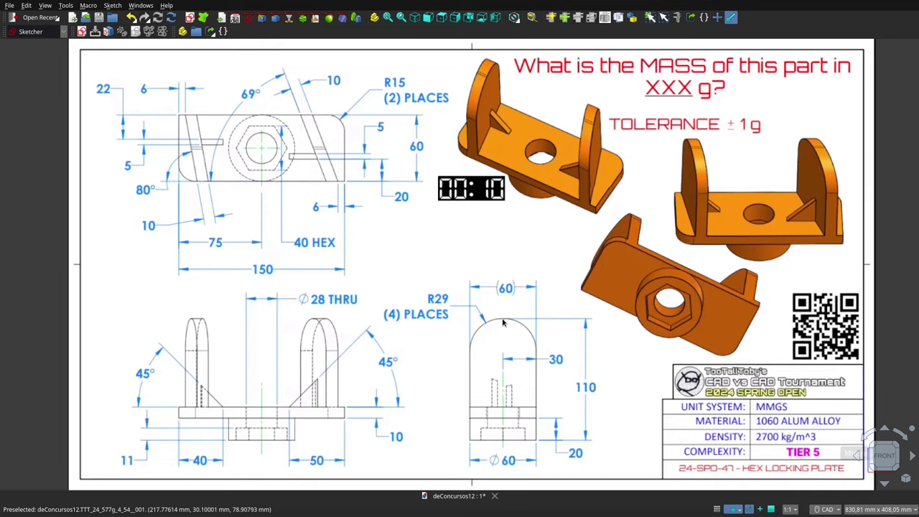
- Zoom in on the R29 arc, zoom back out, and show the combo view's model tree
scroll(503, 323, up, 3)
scroll(502, 320, up, 1)
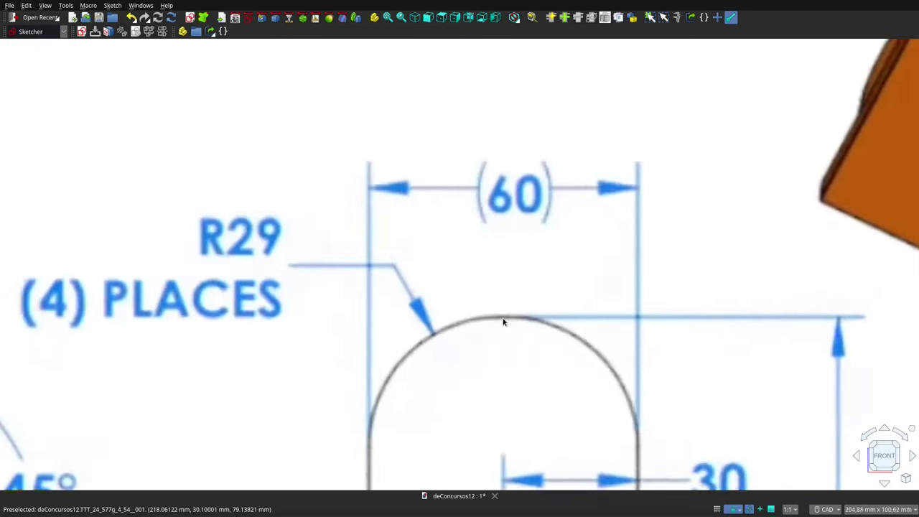
scroll(502, 320, up, 3)
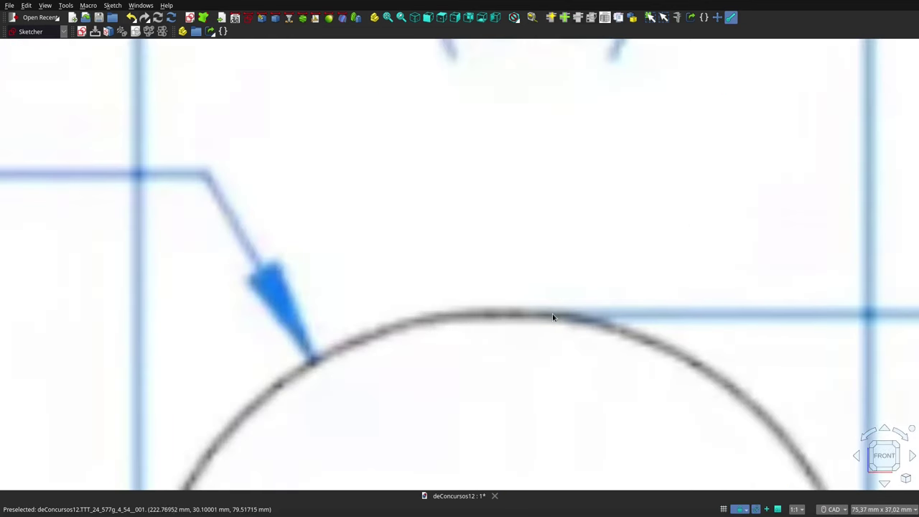
scroll(522, 310, down, 3)
scroll(521, 309, down, 1)
scroll(522, 309, down, 2)
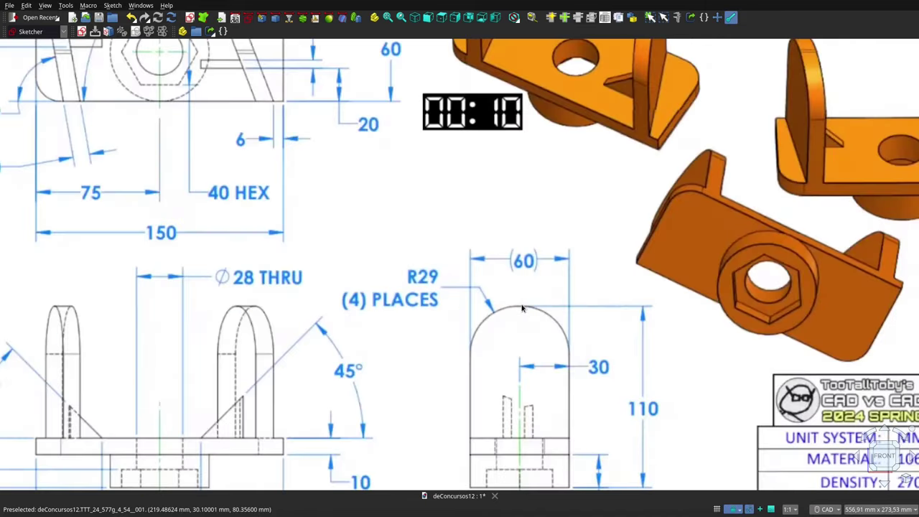
scroll(522, 308, down, 2)
scroll(522, 309, down, 1)
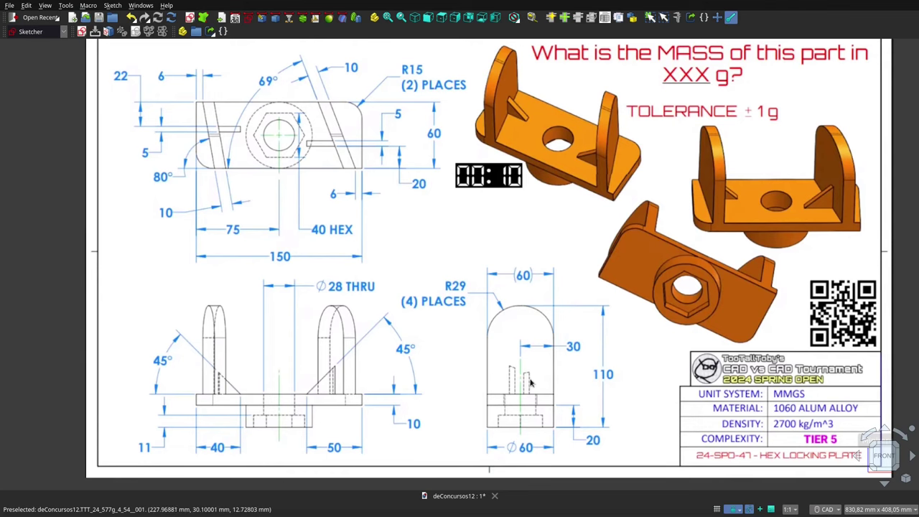
scroll(437, 302, down, 1)
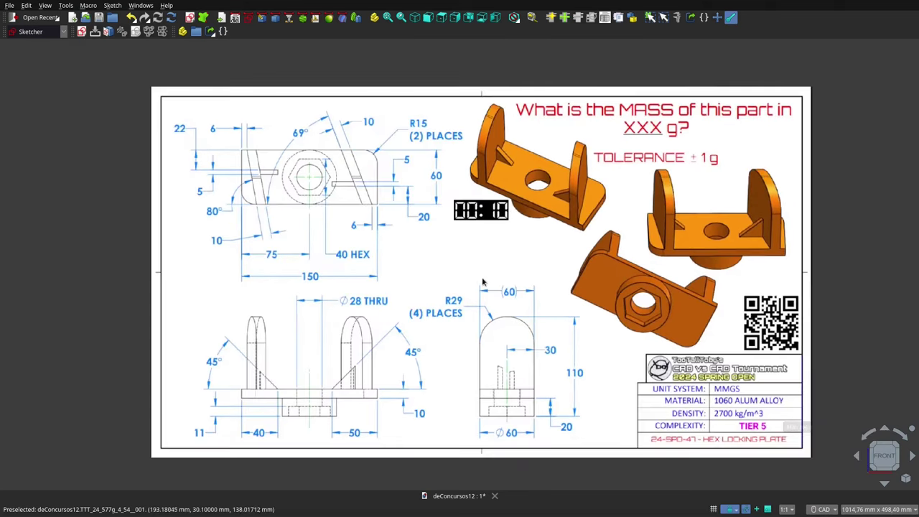
scroll(484, 282, up, 1)
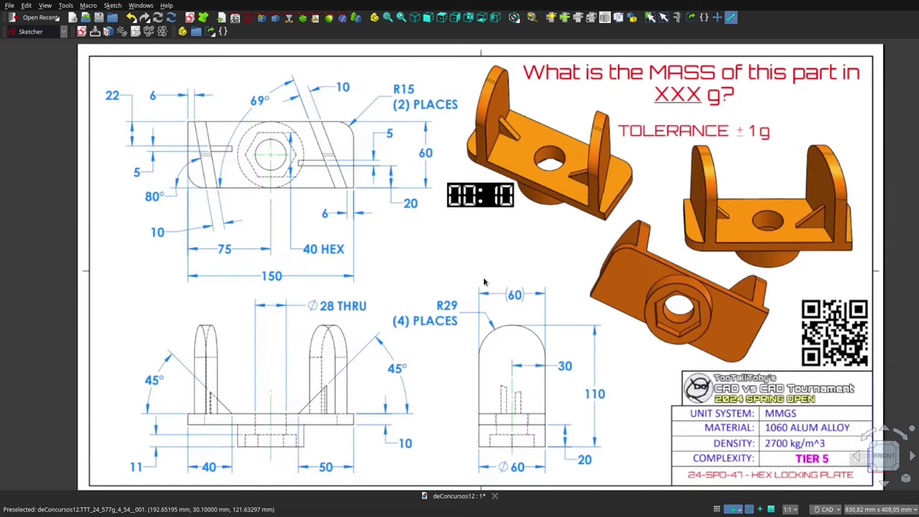
key(ctrl+0)
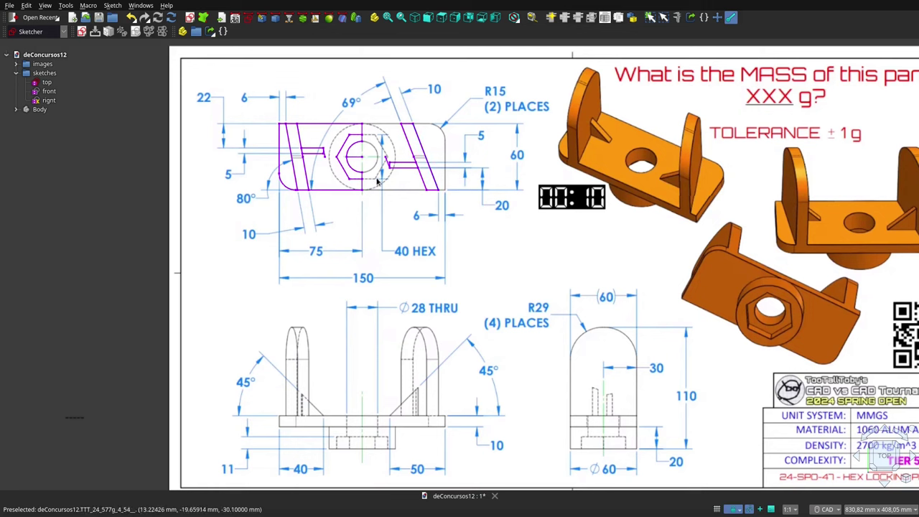
- Select the front sketch, switch to the Front view, and zoom to check its lines
click(46, 82)
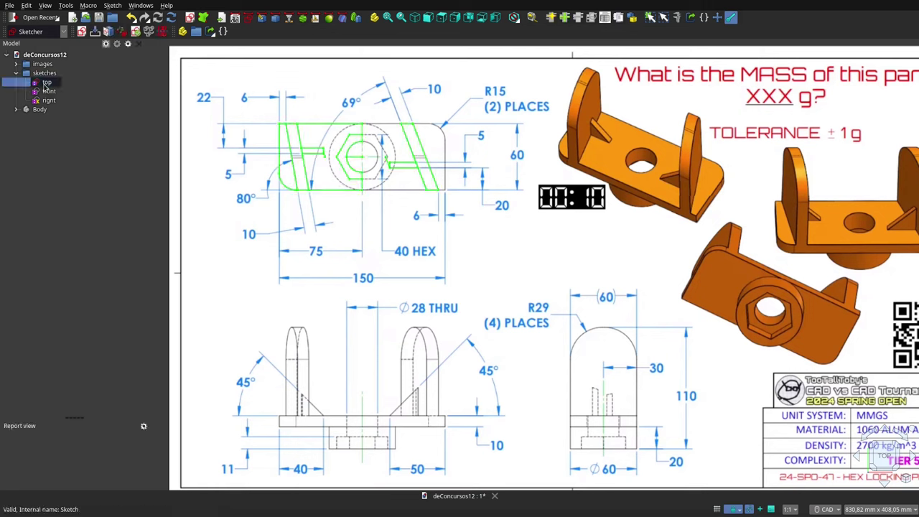
click(47, 92)
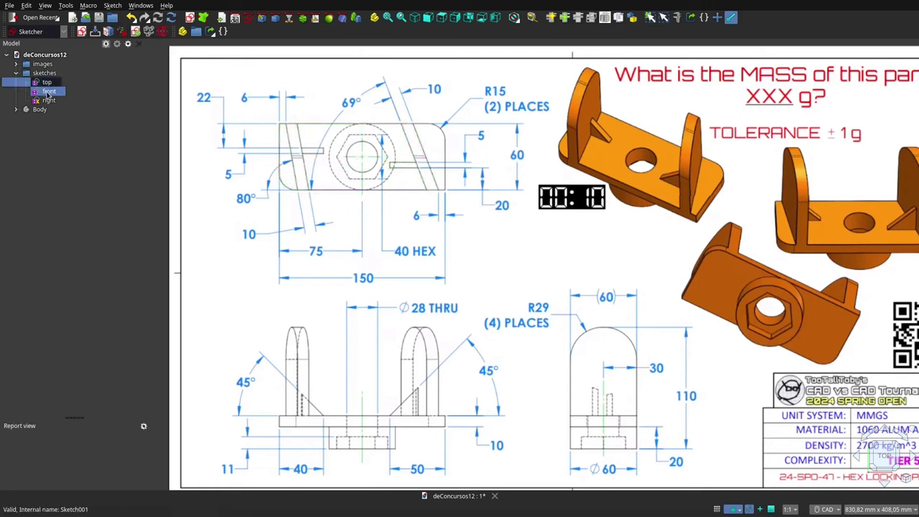
click(428, 17)
scroll(419, 122, down, 1)
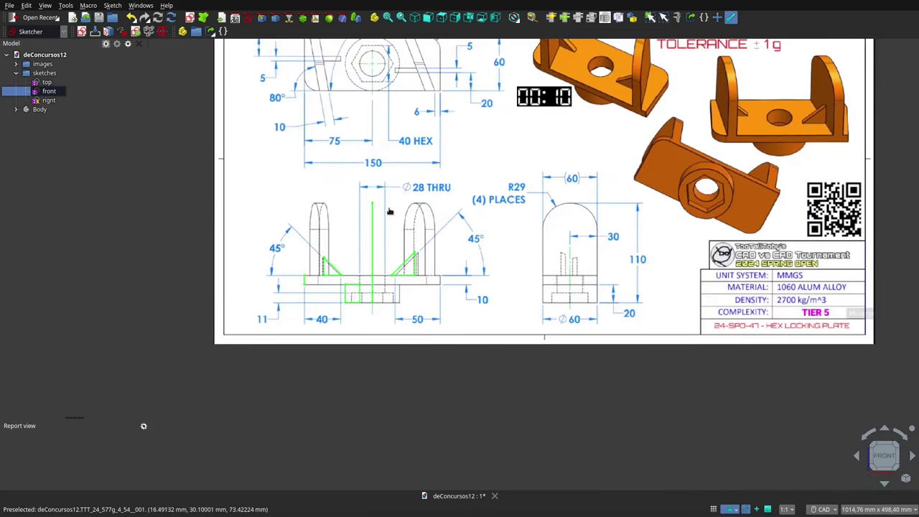
click(349, 277)
scroll(348, 277, up, 3)
scroll(346, 277, up, 2)
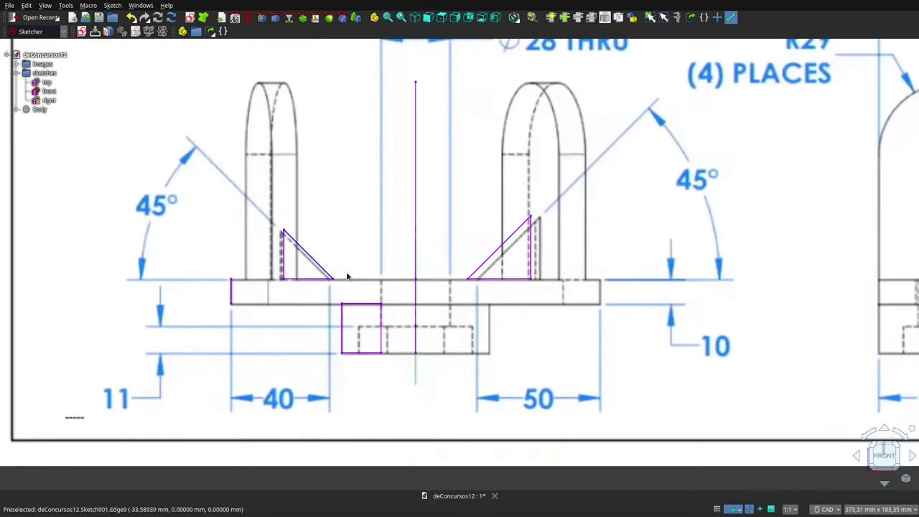
scroll(346, 277, down, 1)
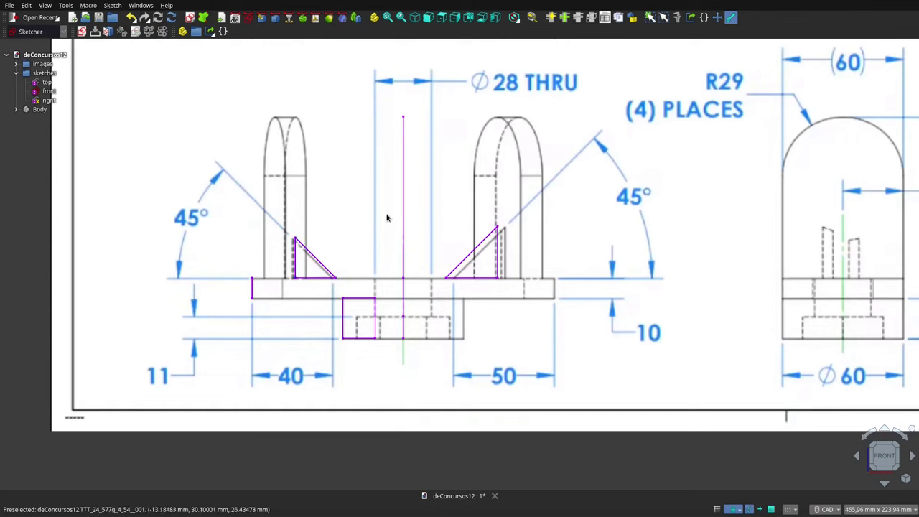
scroll(388, 216, down, 2)
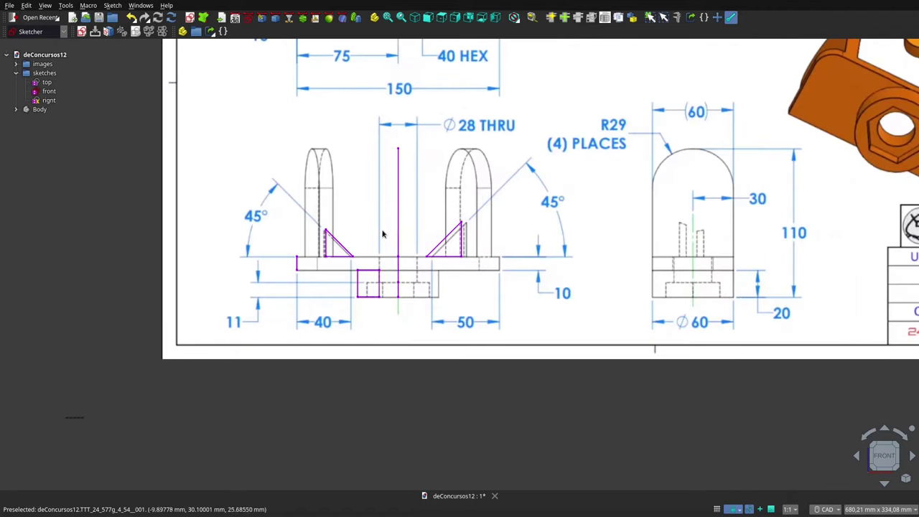
scroll(382, 234, up, 2)
scroll(386, 218, down, 1)
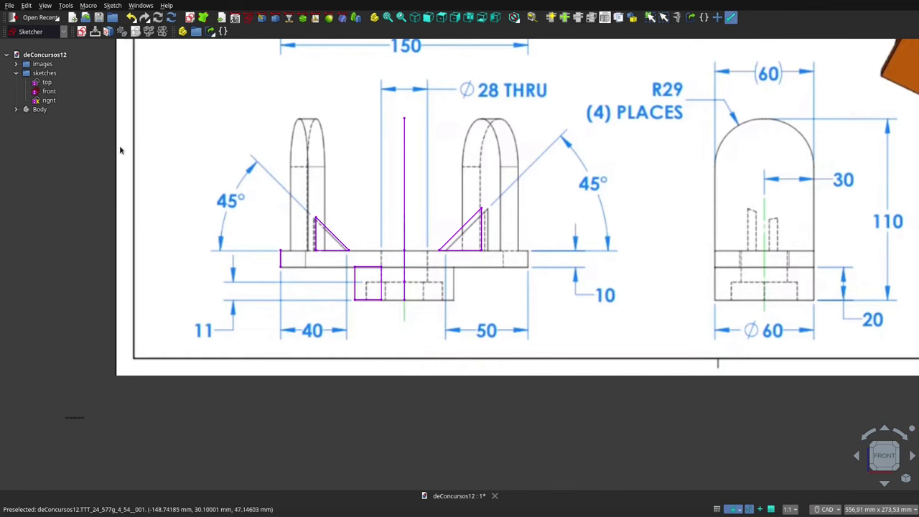
- Hide and re-show the images group to compare the front sketch against the drawing
click(46, 67)
key(space)
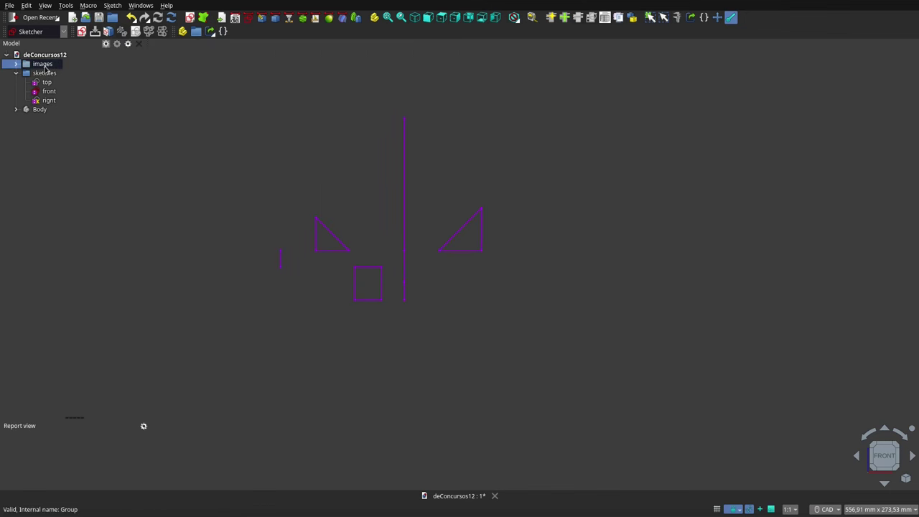
key(space)
key(space)
key(space)
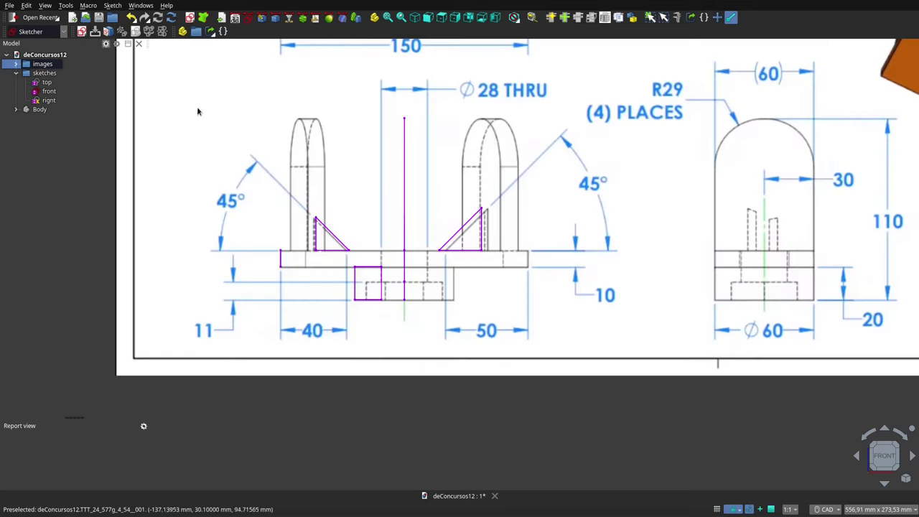
- Switch to the Right view and highlight the right sketch over the side elevation
click(449, 22)
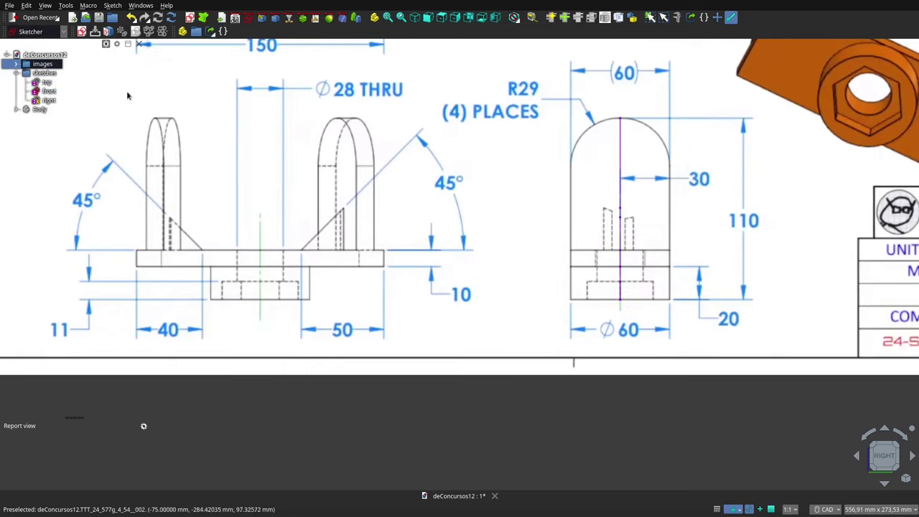
click(52, 91)
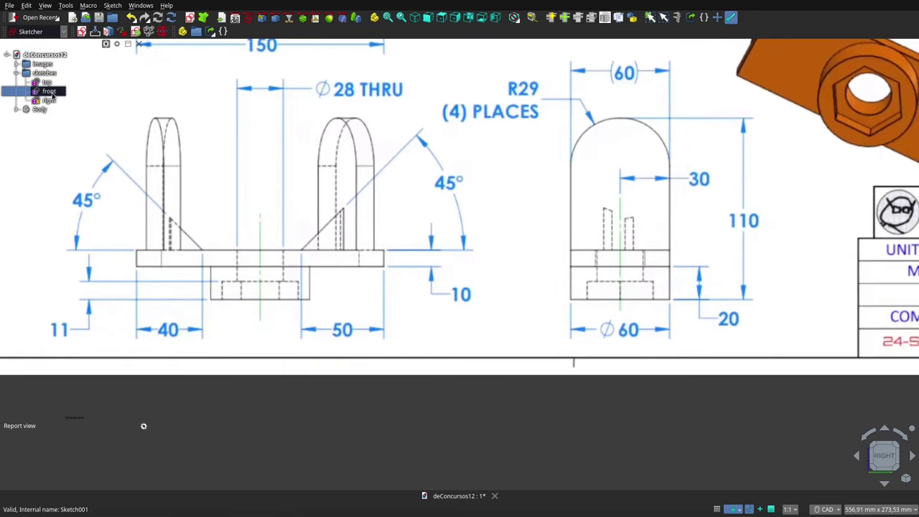
click(49, 100)
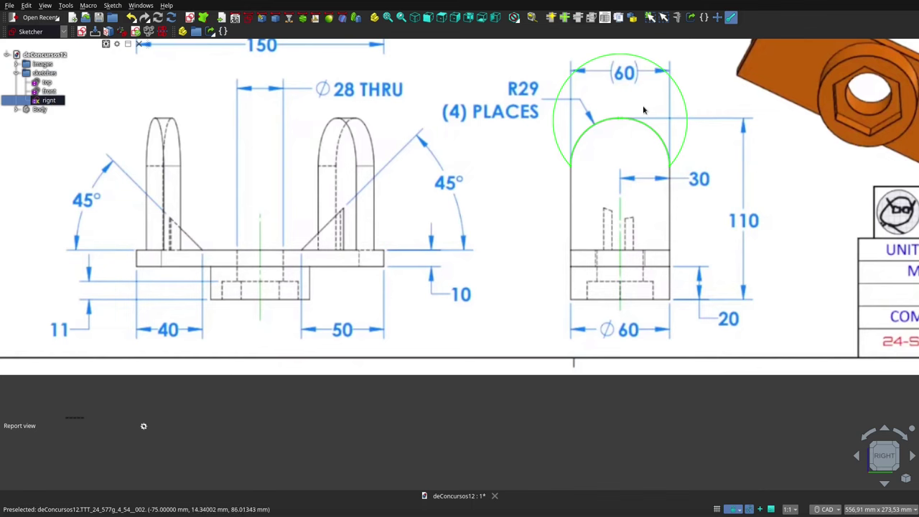
scroll(635, 92, up, 2)
click(606, 191)
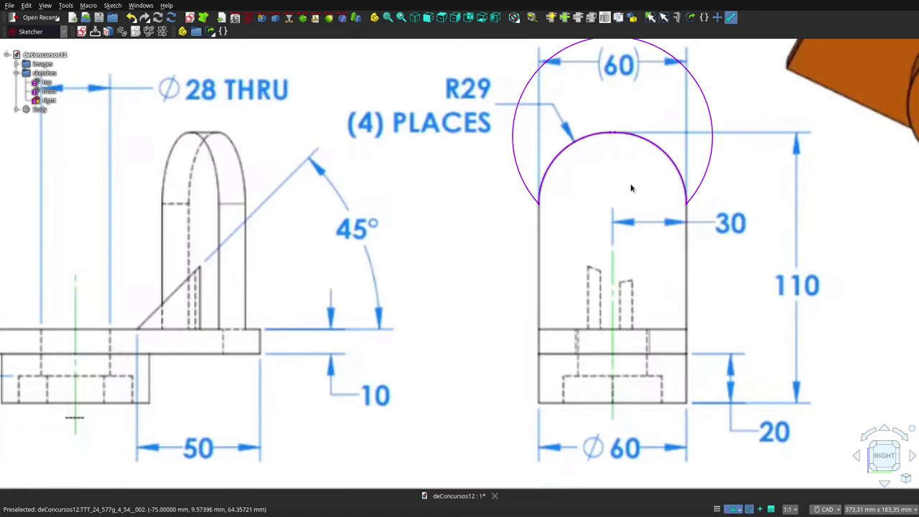
- Zoom in on the R29 arc to check its fit, then zoom back out
scroll(609, 119, up, 3)
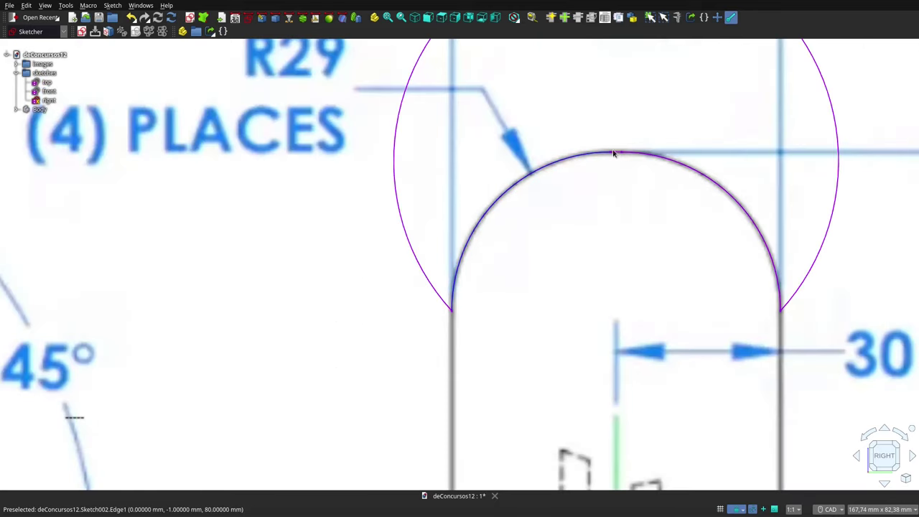
scroll(613, 150, up, 2)
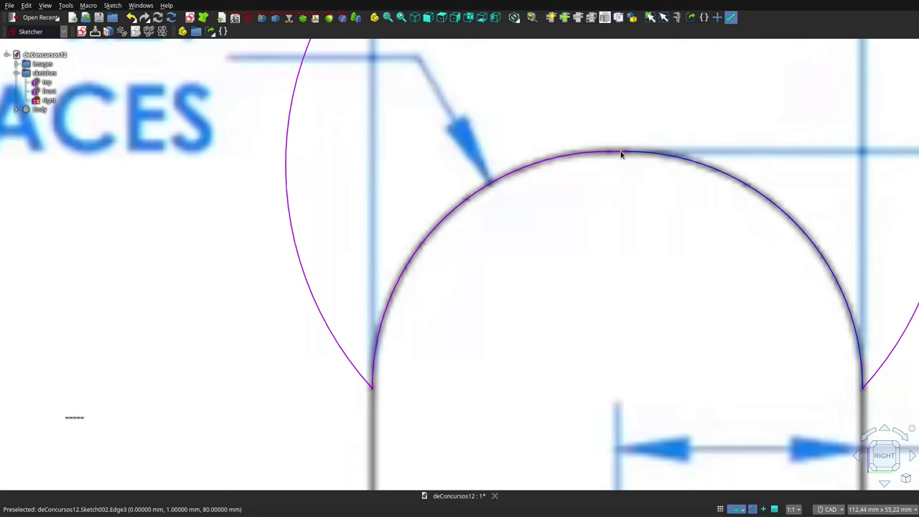
scroll(622, 153, down, 3)
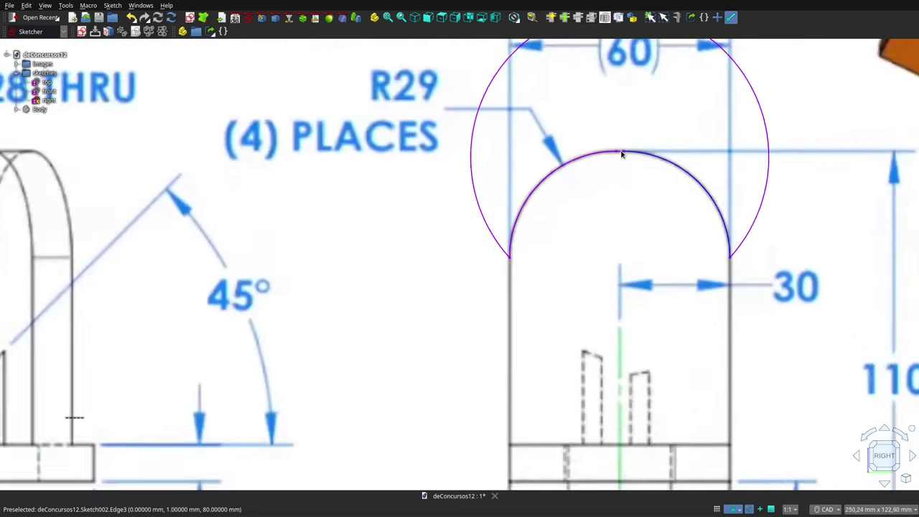
scroll(621, 153, down, 1)
scroll(622, 153, down, 1)
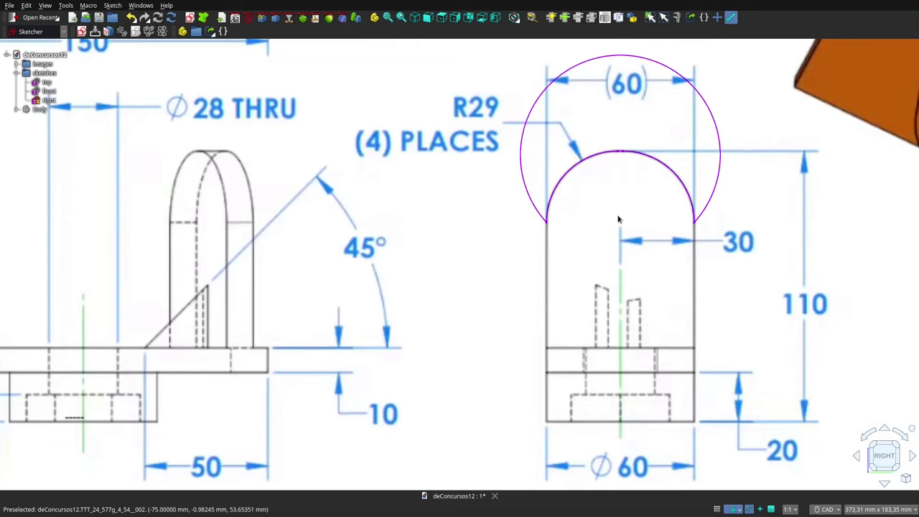
scroll(618, 219, down, 1)
scroll(617, 220, down, 1)
scroll(616, 222, down, 2)
scroll(613, 226, down, 1)
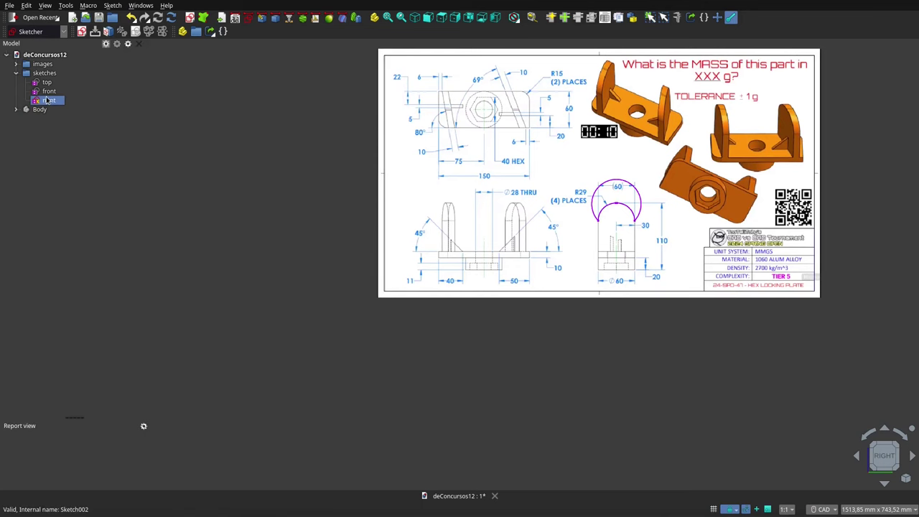
- Zoom in slightly and switch to the isometric view with the 0 key
scroll(556, 101, up, 2)
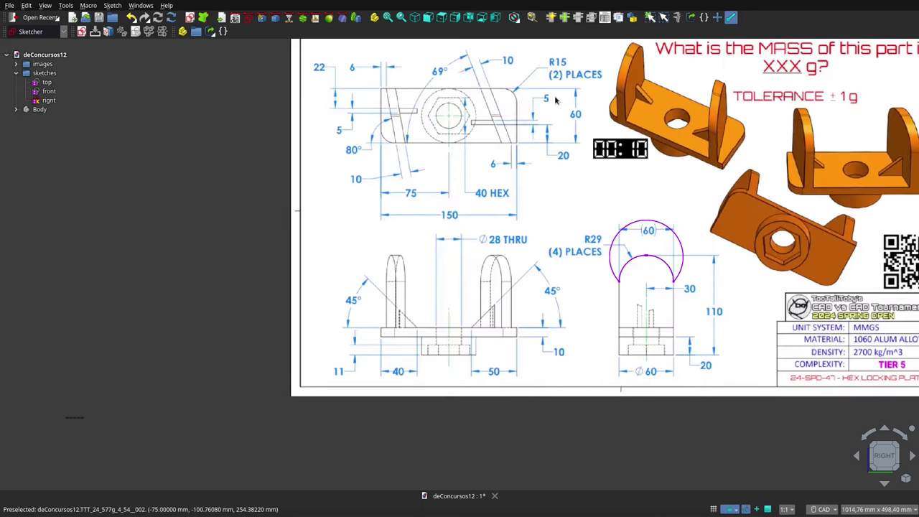
scroll(556, 101, up, 2)
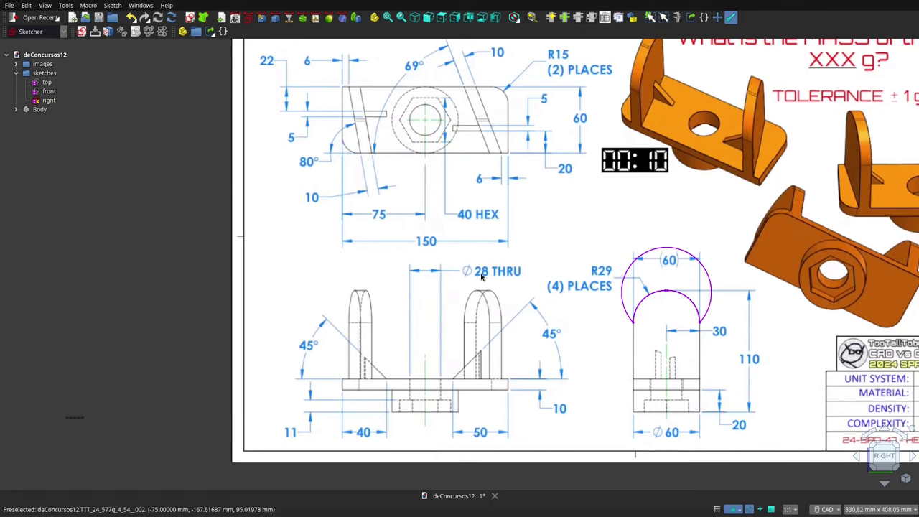
key(0)
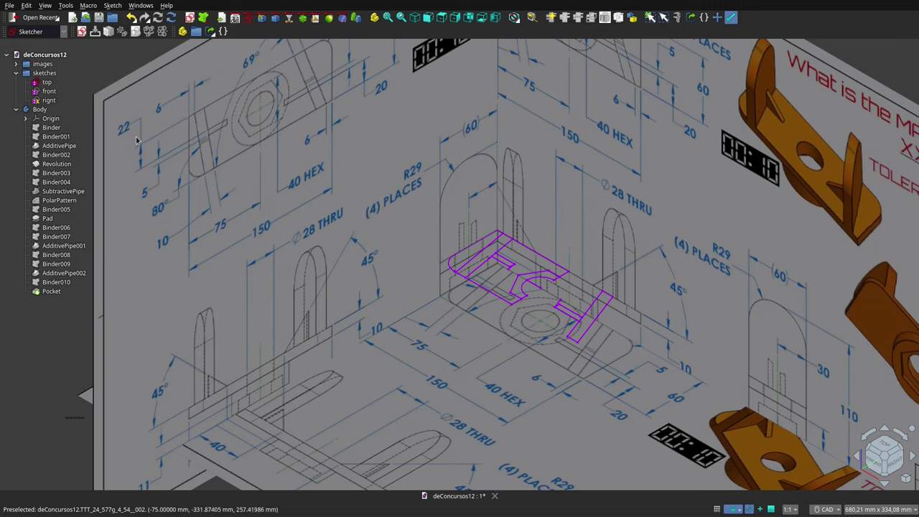
- Inspect Binder, Binder001 and AdditivePipe in the tree, then orbit around the plate solid
click(51, 127)
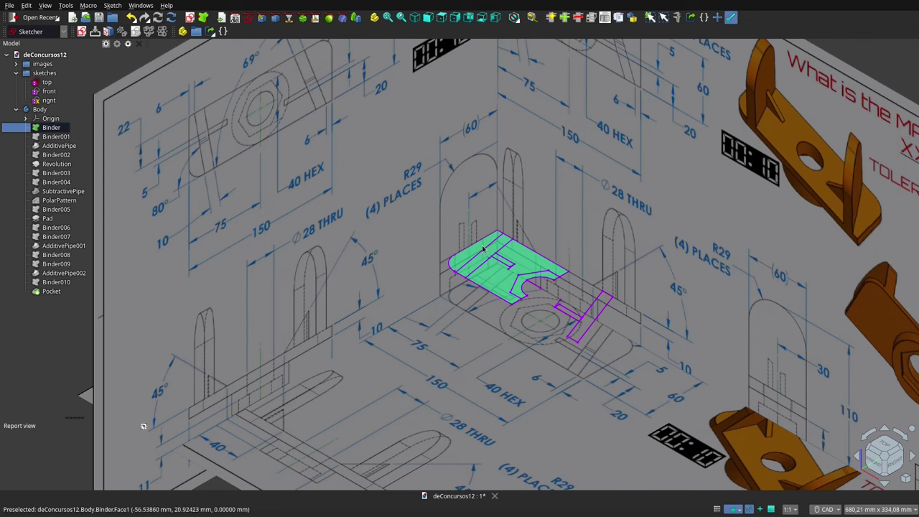
click(69, 139)
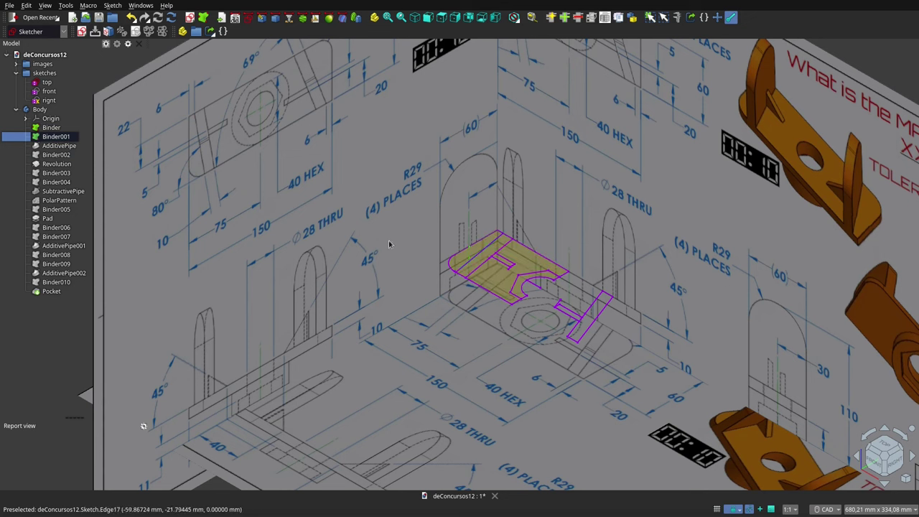
click(51, 128)
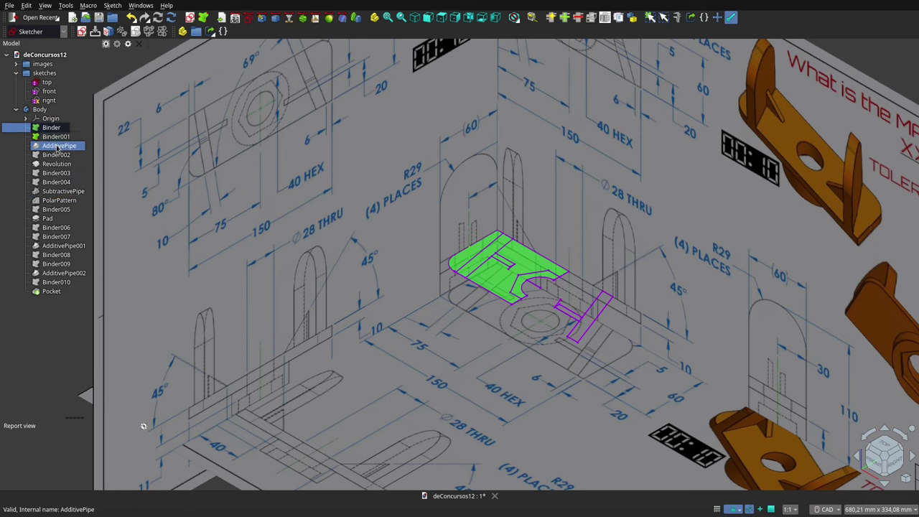
click(57, 146)
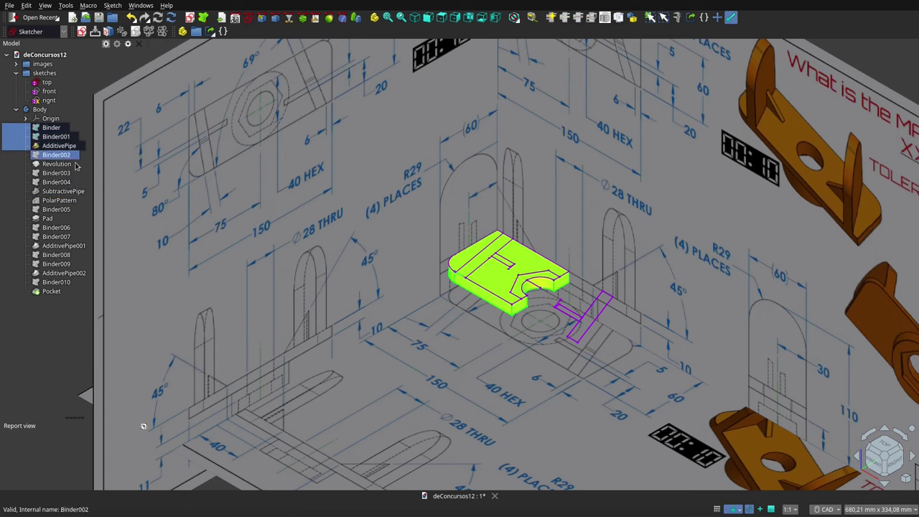
click(492, 319)
middle_drag(493, 318, 515, 302)
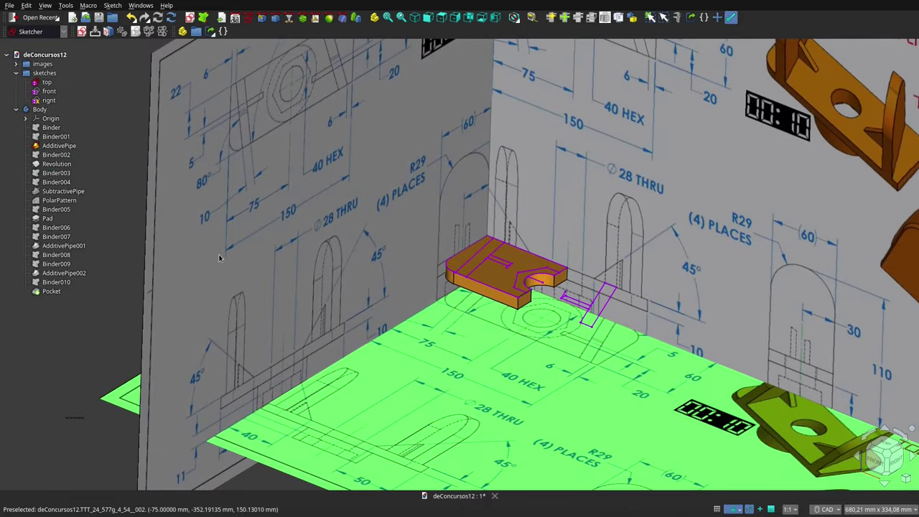
- Hide the AdditivePipe solid and show the Binder002 shape instead
click(73, 209)
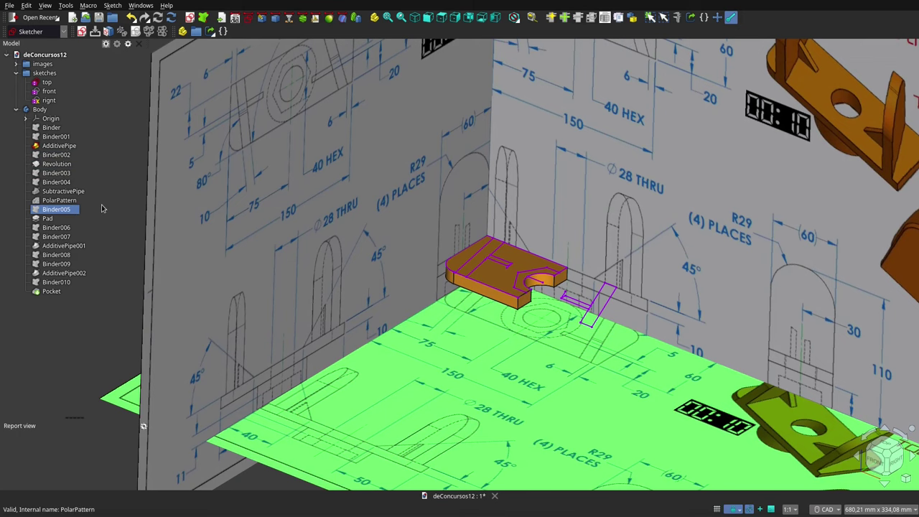
click(413, 307)
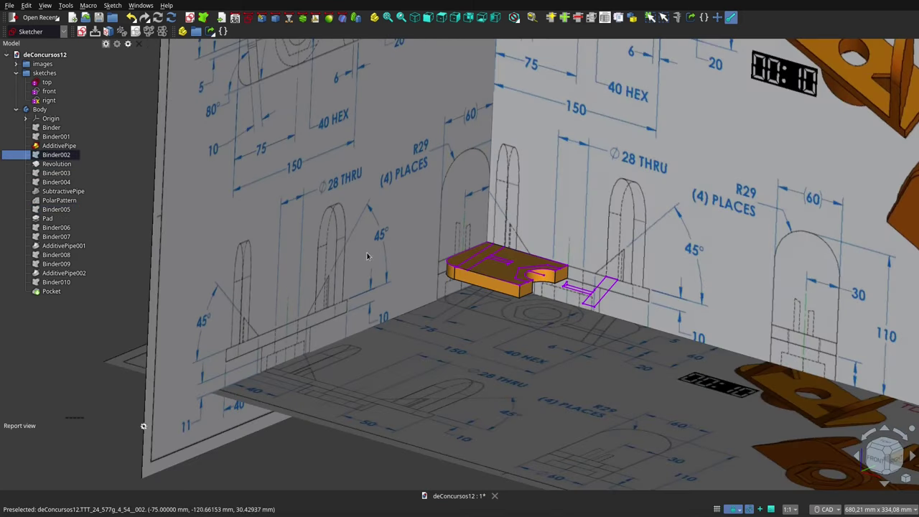
click(49, 91)
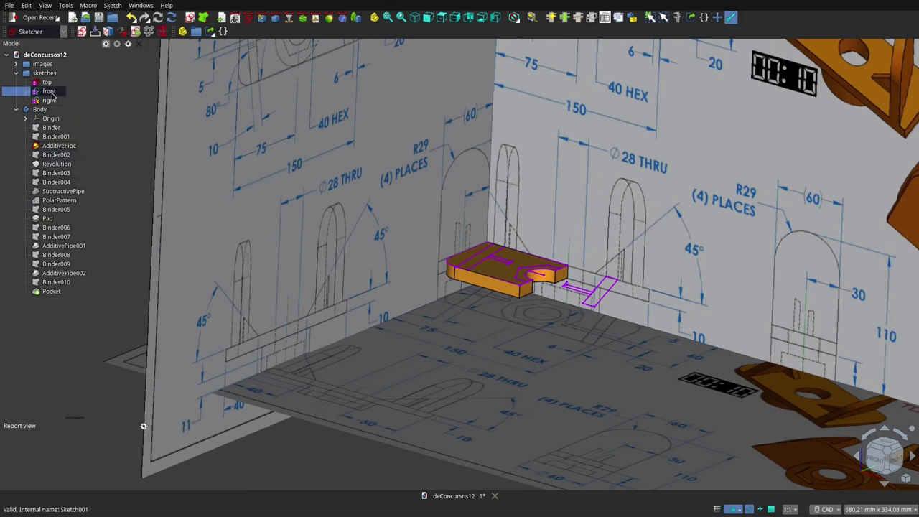
click(50, 145)
key(space)
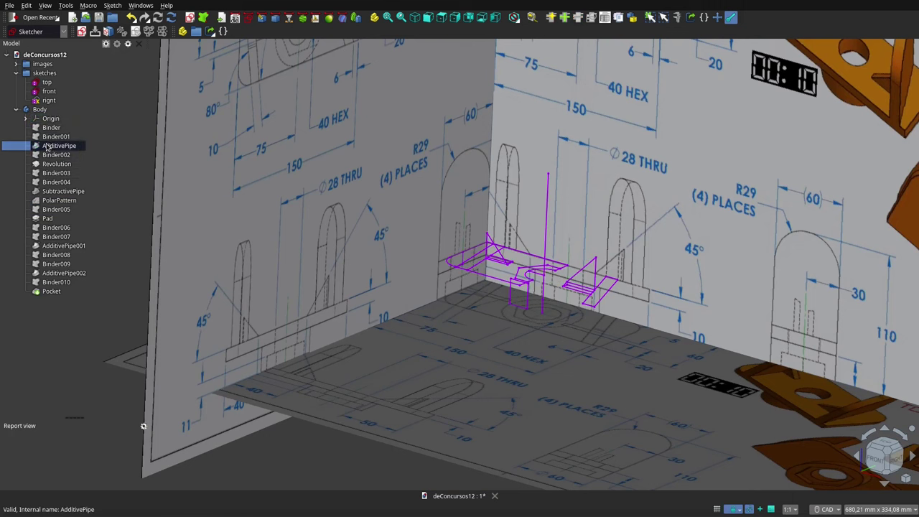
click(56, 155)
key(space)
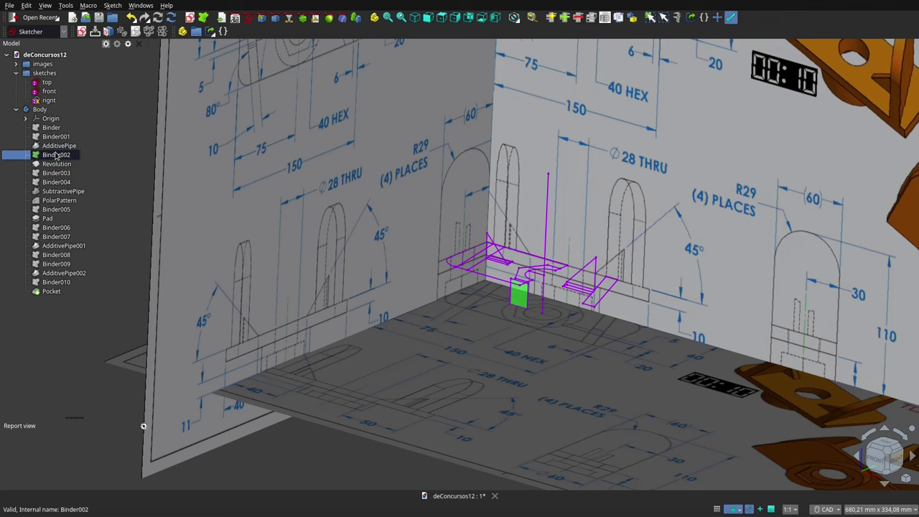
middle_drag(524, 323, 529, 297)
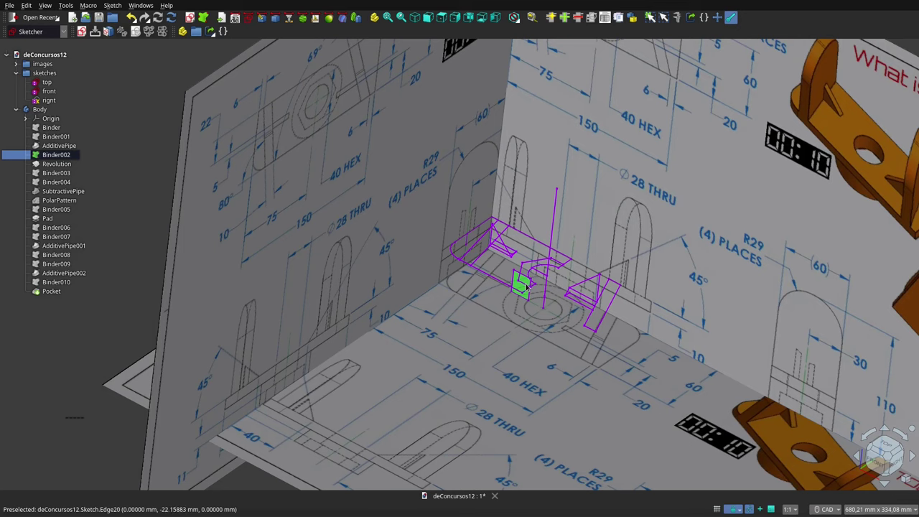
- Show the Revolution solid, then orbit and zoom around it while checking Binder003
click(57, 164)
key(space)
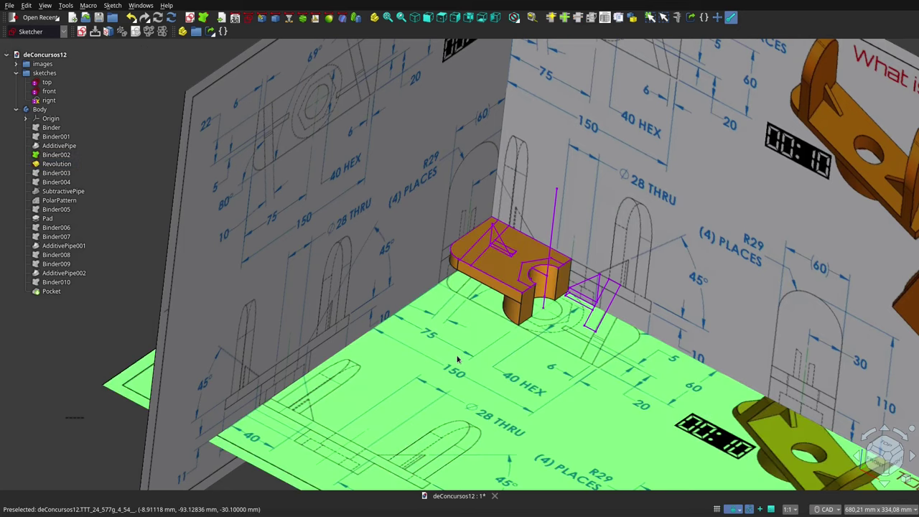
mouse_move(462, 356)
middle_down()
mouse_move(418, 328)
mouse_move(456, 345)
middle_up()
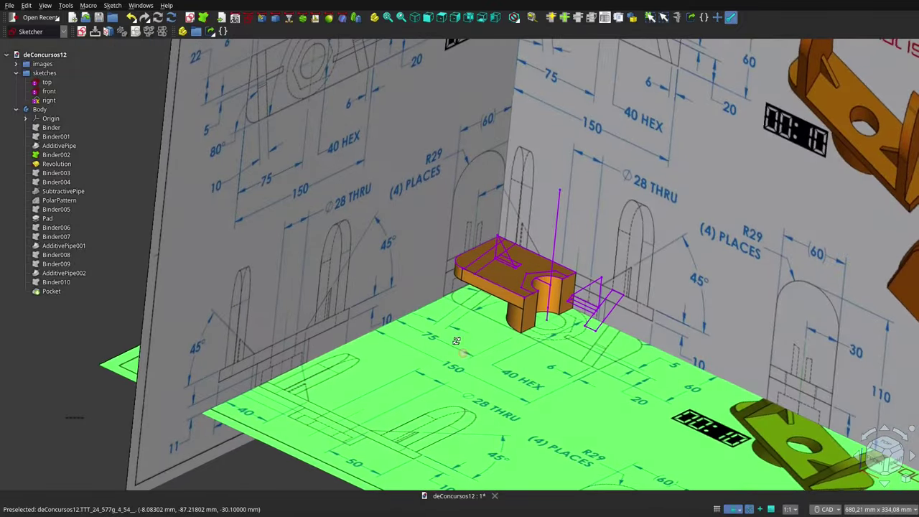
scroll(456, 346, down, 2)
scroll(479, 161, down, 3)
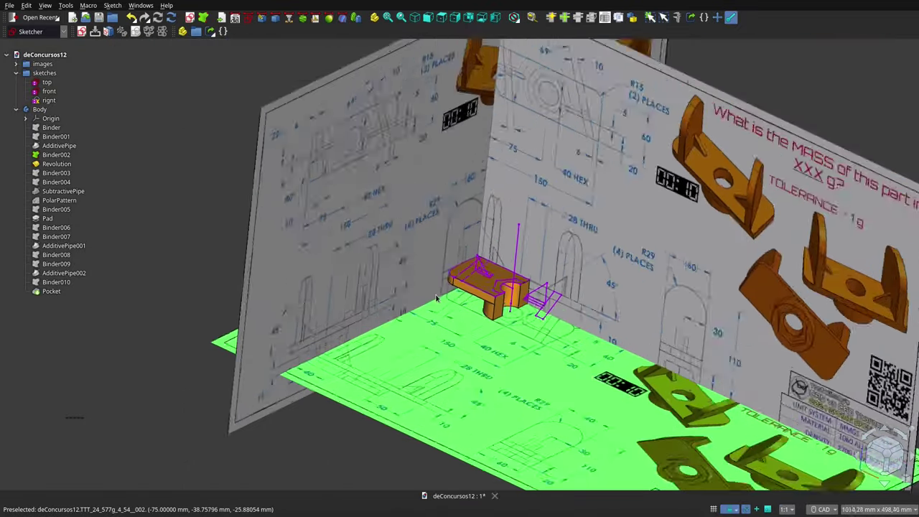
scroll(524, 125, up, 4)
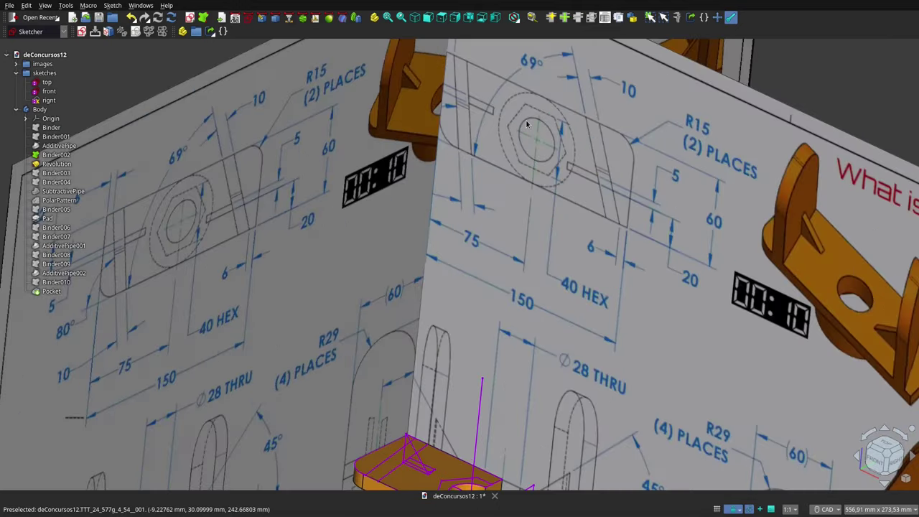
scroll(498, 125, down, 5)
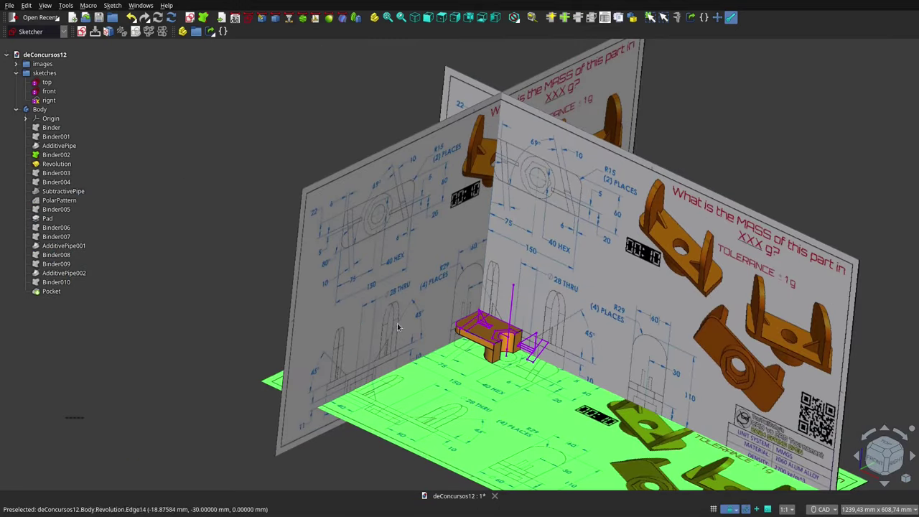
click(62, 176)
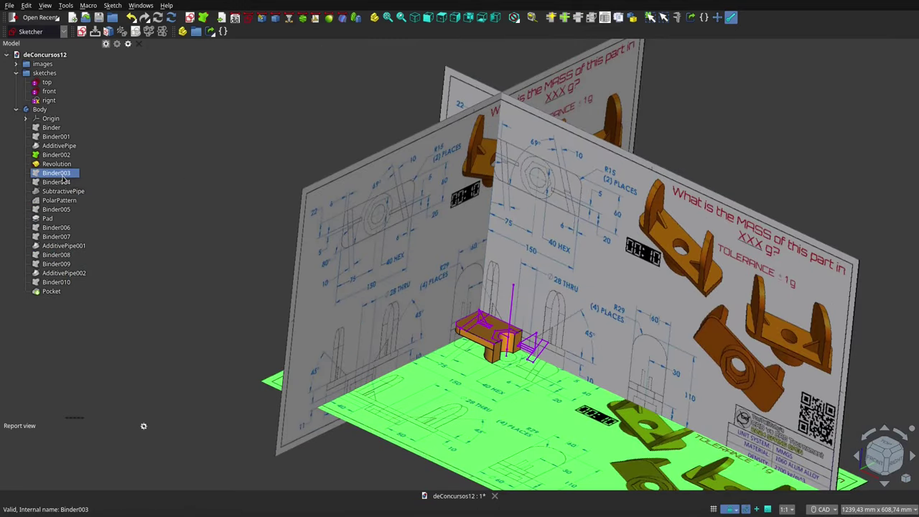
click(208, 254)
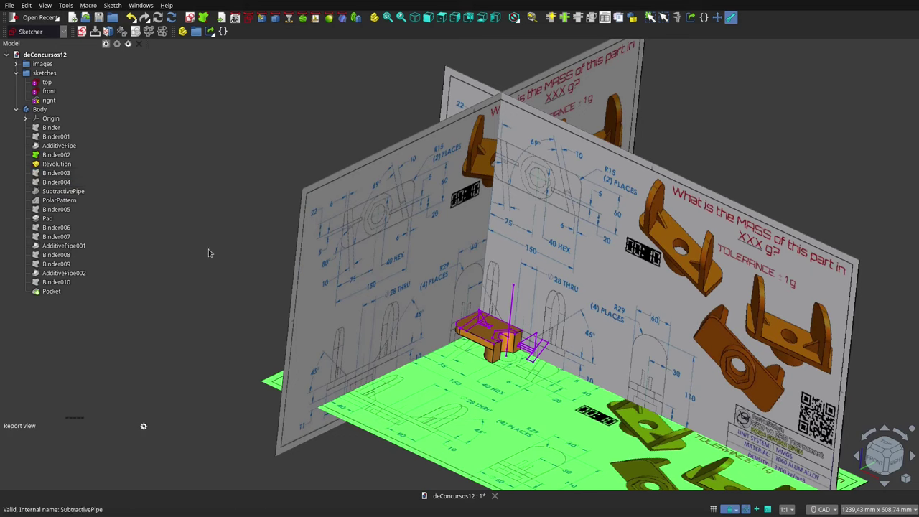
scroll(729, 373, up, 5)
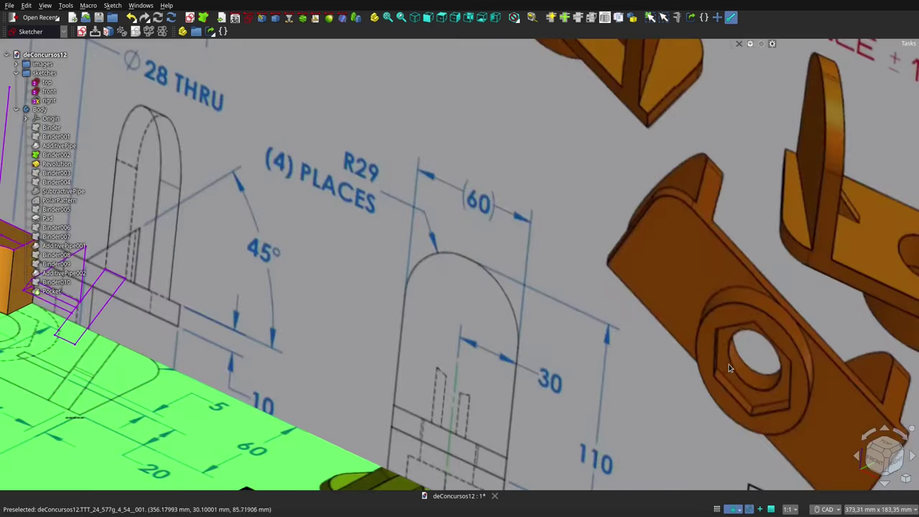
scroll(720, 344, down, 3)
scroll(719, 344, down, 2)
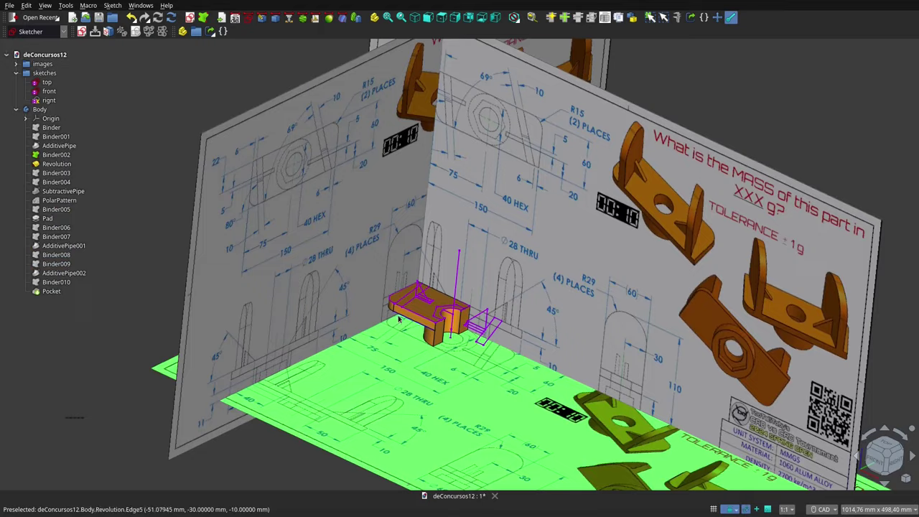
scroll(463, 306, up, 5)
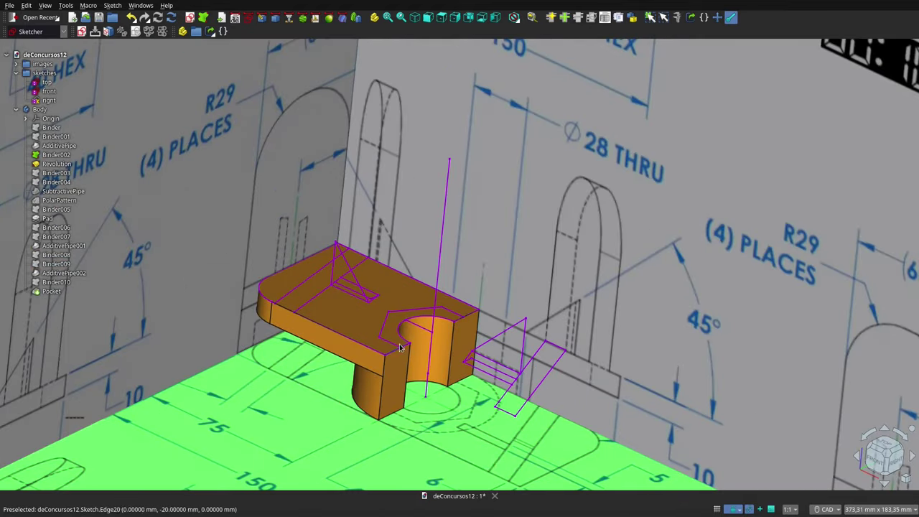
scroll(391, 371, down, 2)
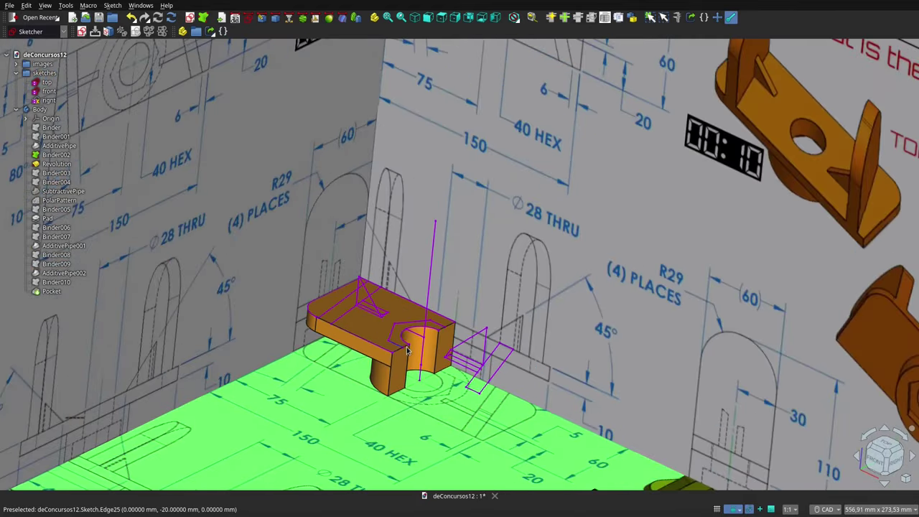
- Briefly hide Revolution, show the Binder004 shape, then make Revolution visible again
click(44, 174)
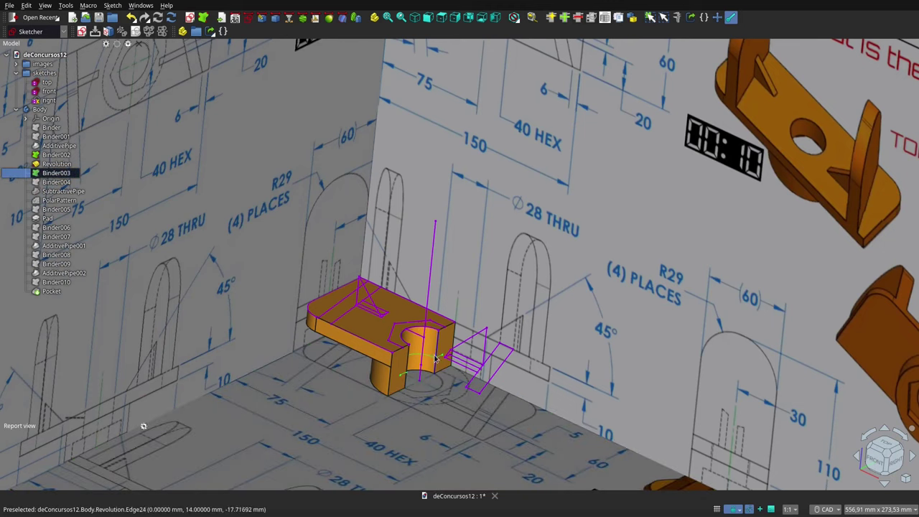
click(41, 165)
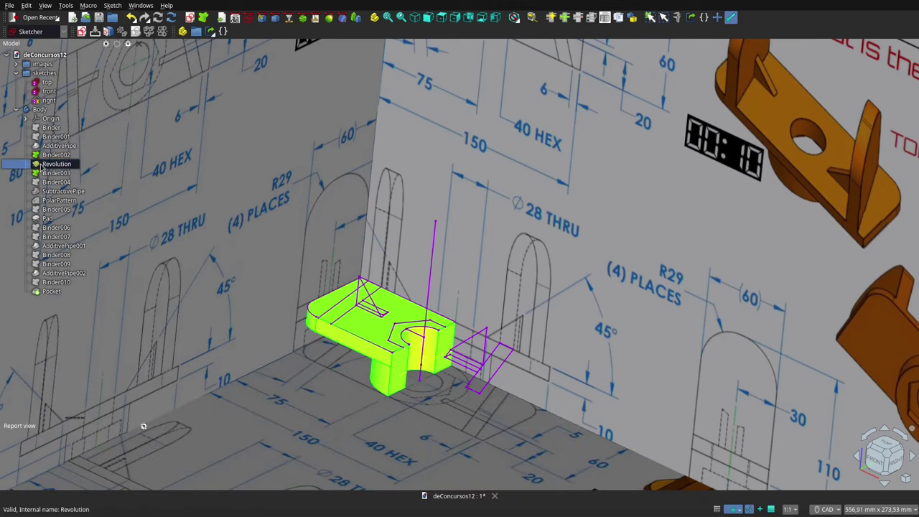
key(space)
key(Up)
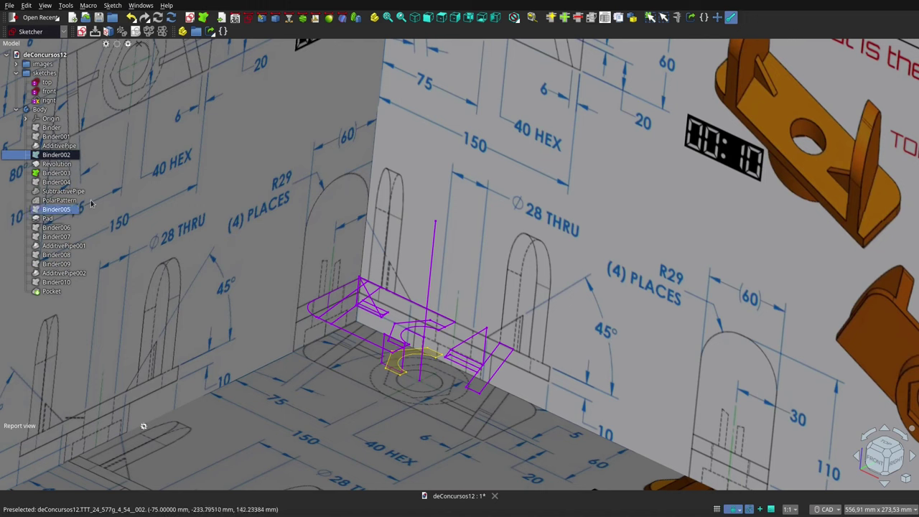
click(63, 183)
key(space)
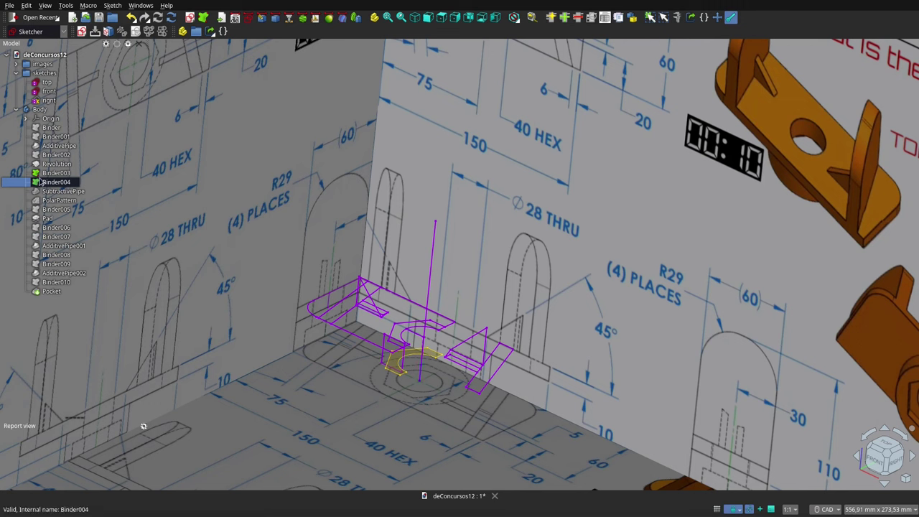
click(56, 164)
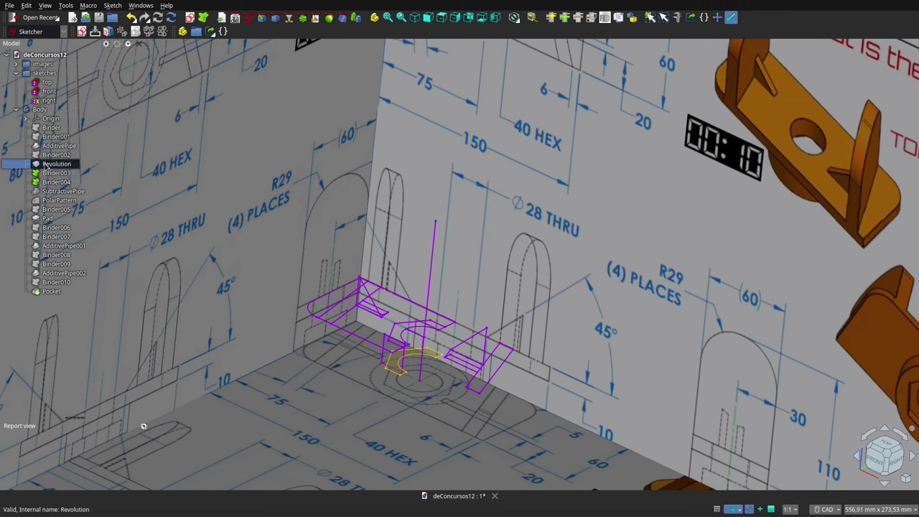
key(space)
- Hide the Pad solid and orbit around the part, selecting SubtractivePipe and the Body
click(412, 291)
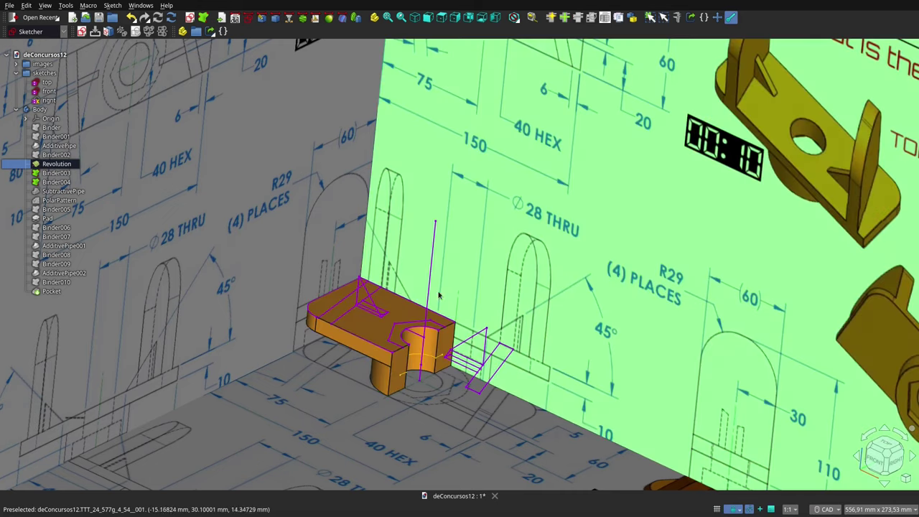
mouse_move(475, 251)
middle_down()
mouse_move(506, 208)
mouse_move(471, 193)
middle_up()
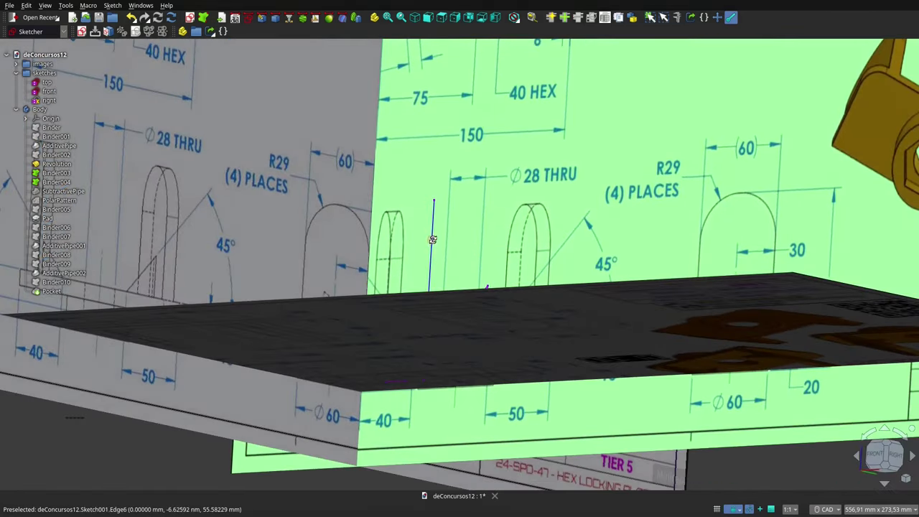
key(space)
middle_drag(137, 218, 124, 249)
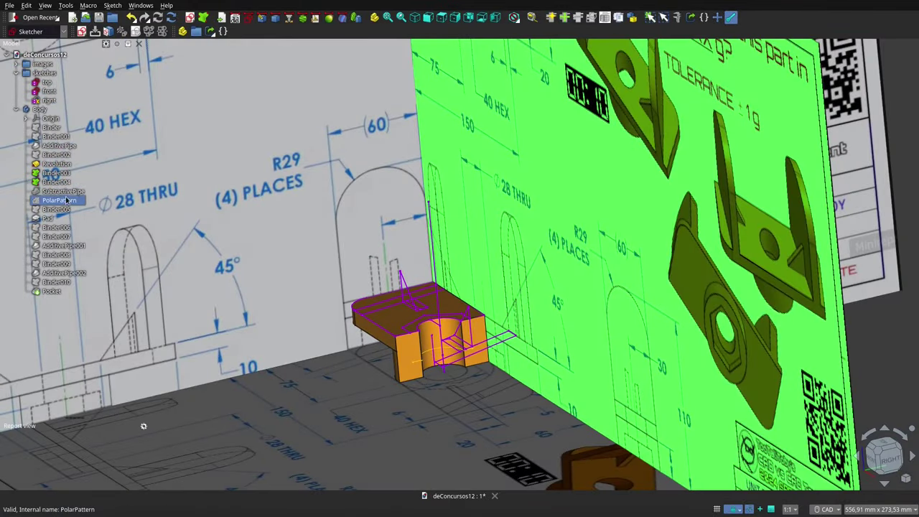
click(63, 191)
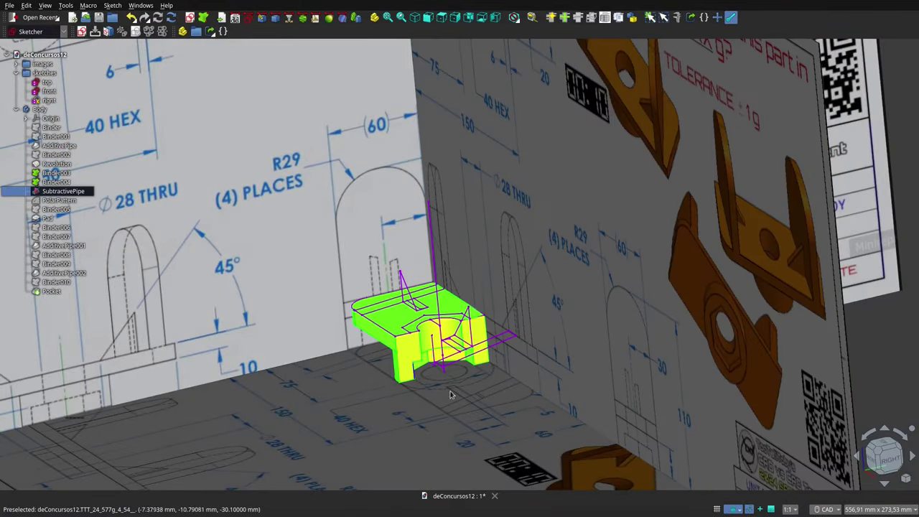
click(403, 356)
middle_drag(444, 406, 539, 422)
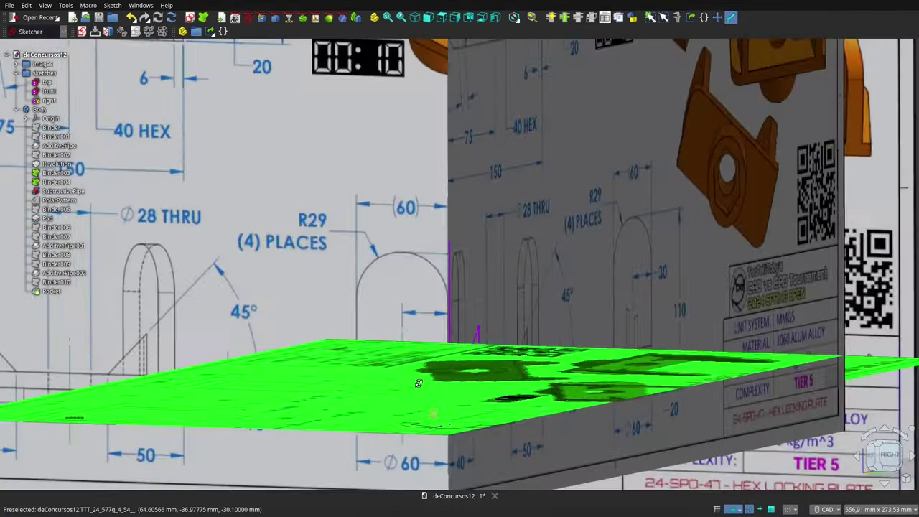
scroll(539, 422, down, 3)
scroll(605, 361, down, 3)
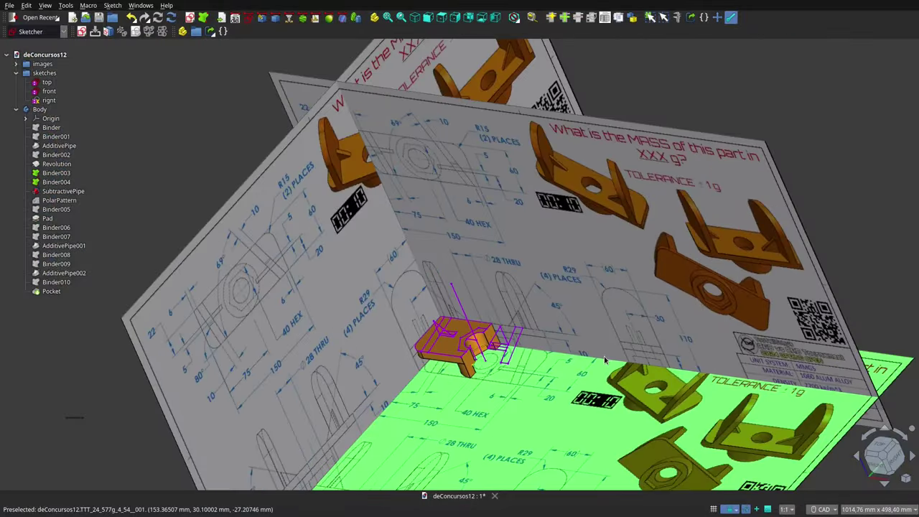
middle_drag(605, 360, 459, 338)
scroll(459, 338, up, 2)
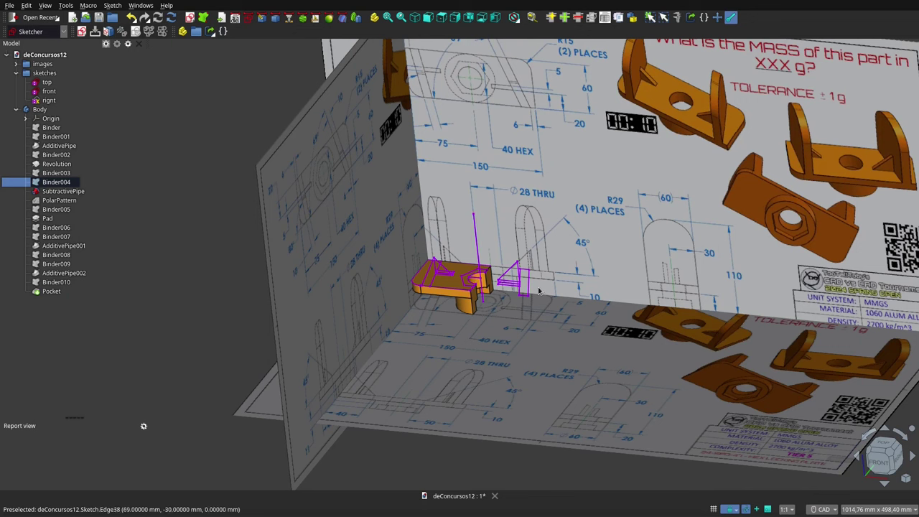
- Select PolarPattern and orbit beneath the plate to see the hex pocket, then above
click(69, 203)
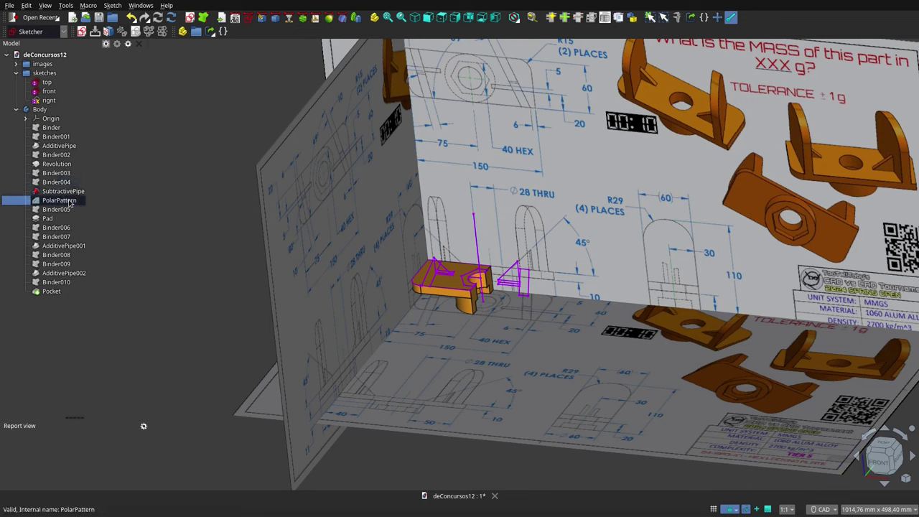
scroll(491, 312, up, 3)
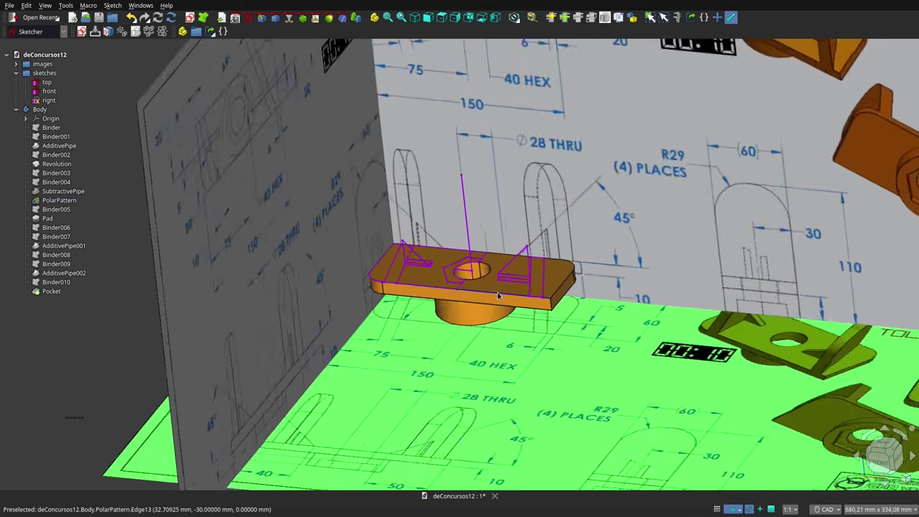
middle_drag(491, 312, 437, 275)
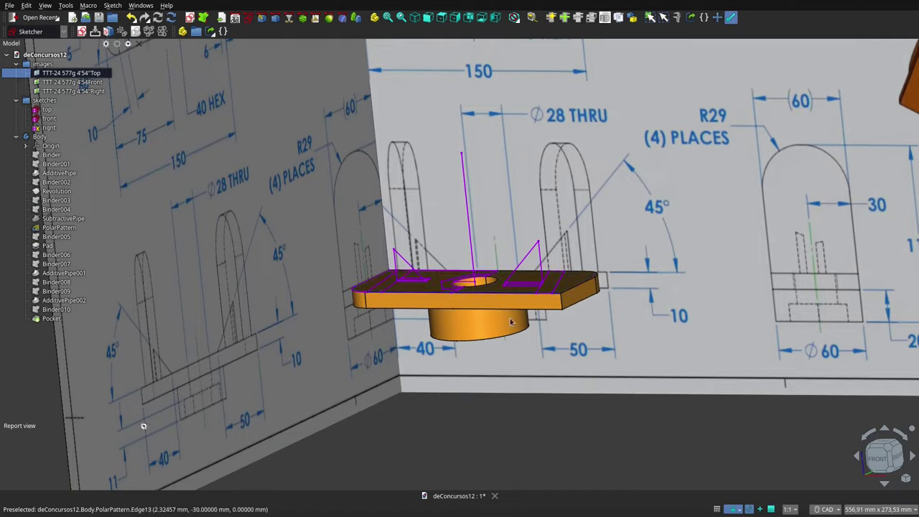
mouse_move(436, 274)
middle_down()
mouse_move(462, 217)
mouse_move(310, 264)
mouse_move(421, 208)
middle_up()
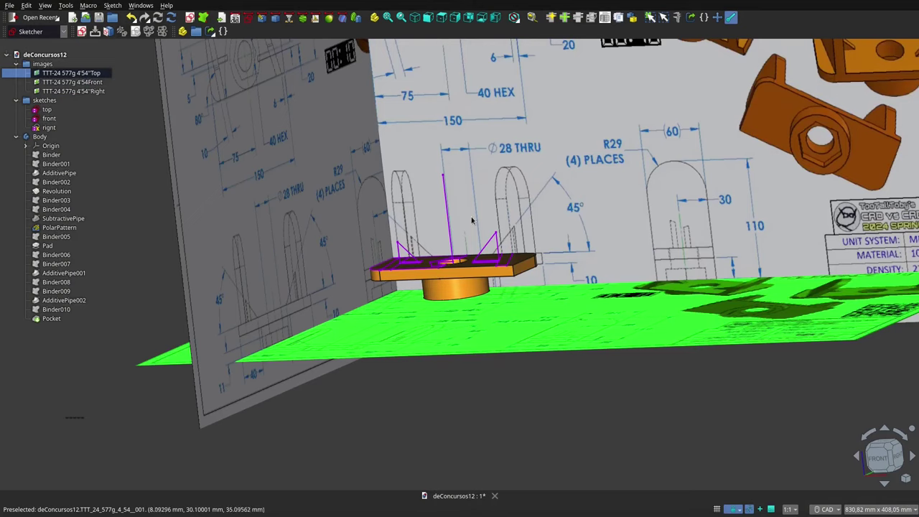
middle_drag(472, 220, 497, 265)
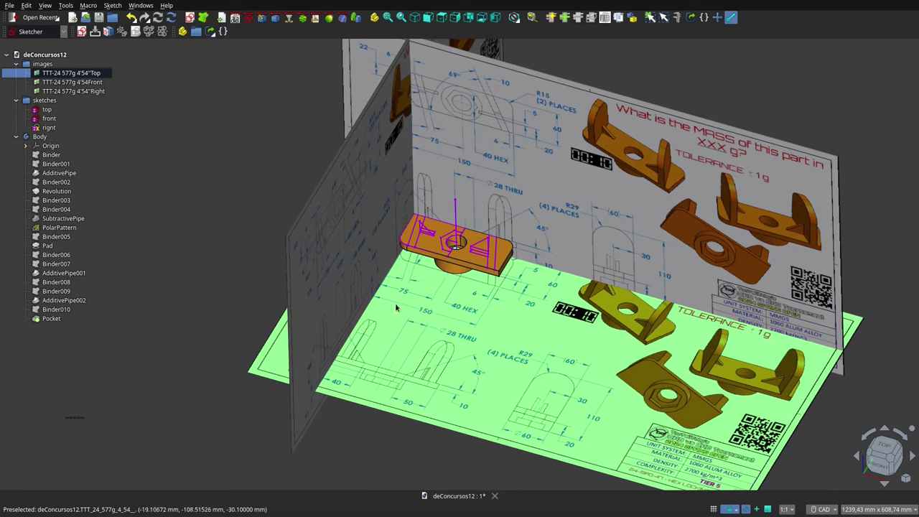
- Select Binder005 and orbit to a lower, flatter angle on its rib-footprint faces
click(79, 238)
click(67, 242)
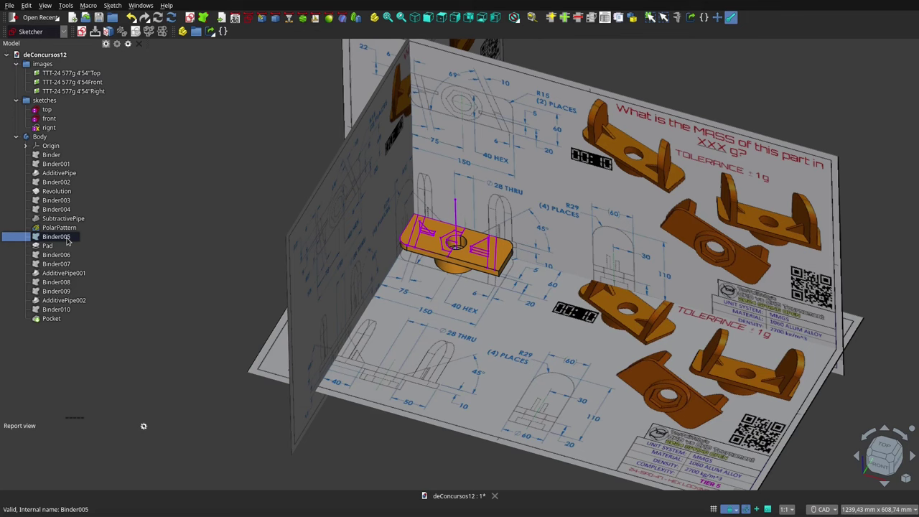
middle_drag(468, 337, 455, 326)
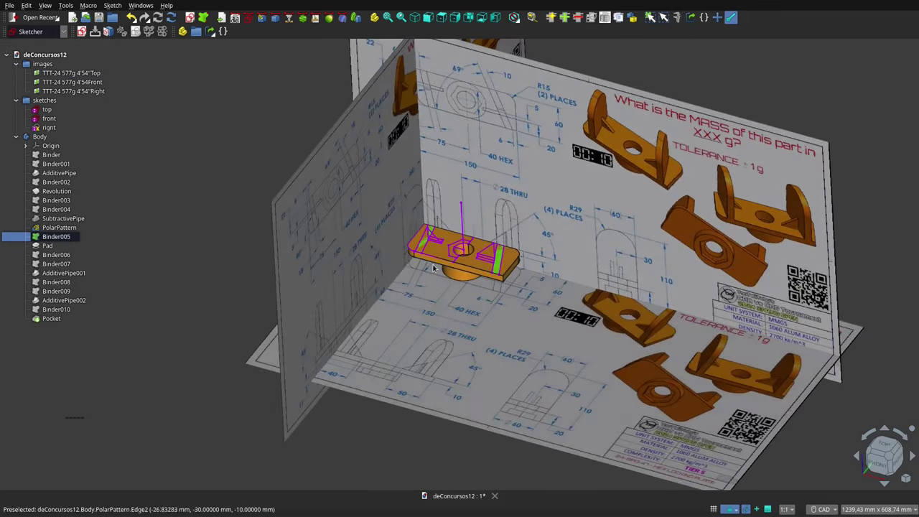
scroll(446, 315, up, 4)
middle_drag(447, 314, 436, 256)
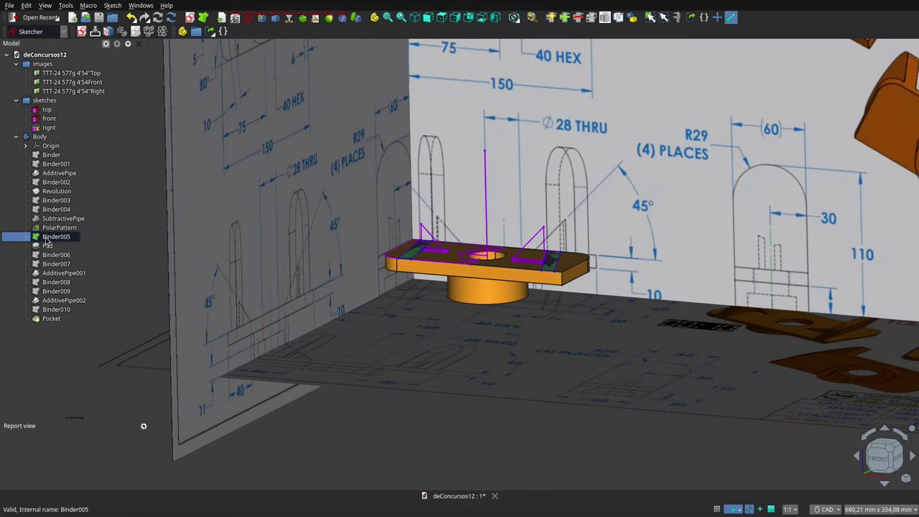
- Show the Pad solid with its two upright walls and orbit around them
click(48, 247)
key(space)
click(495, 366)
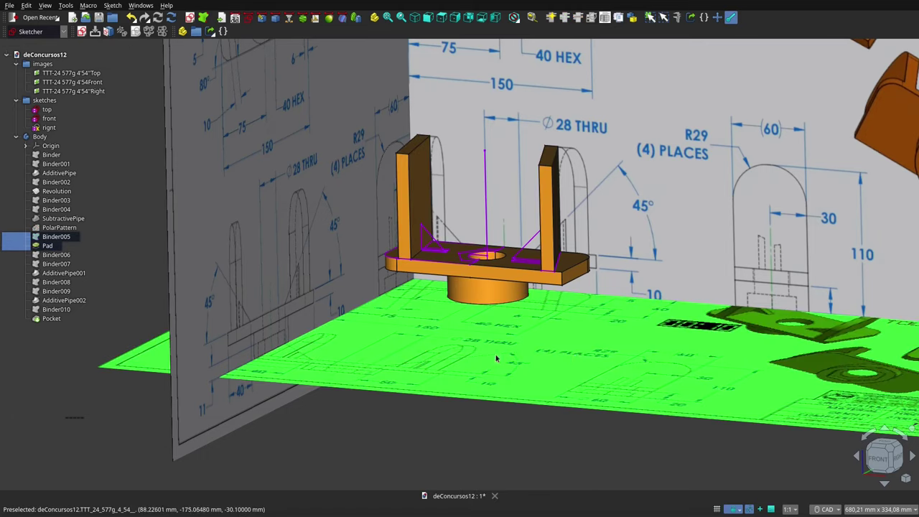
mouse_move(535, 361)
middle_down()
mouse_move(438, 367)
mouse_move(433, 223)
middle_up()
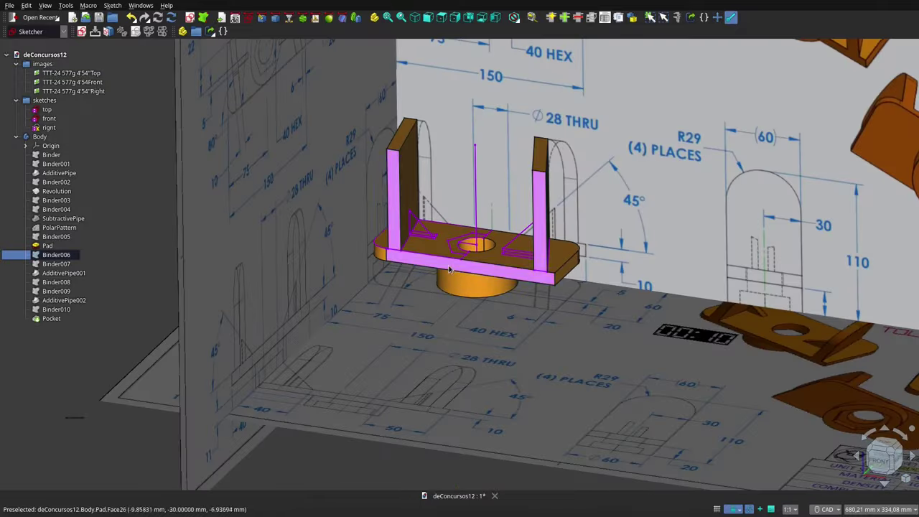
scroll(433, 223, up, 3)
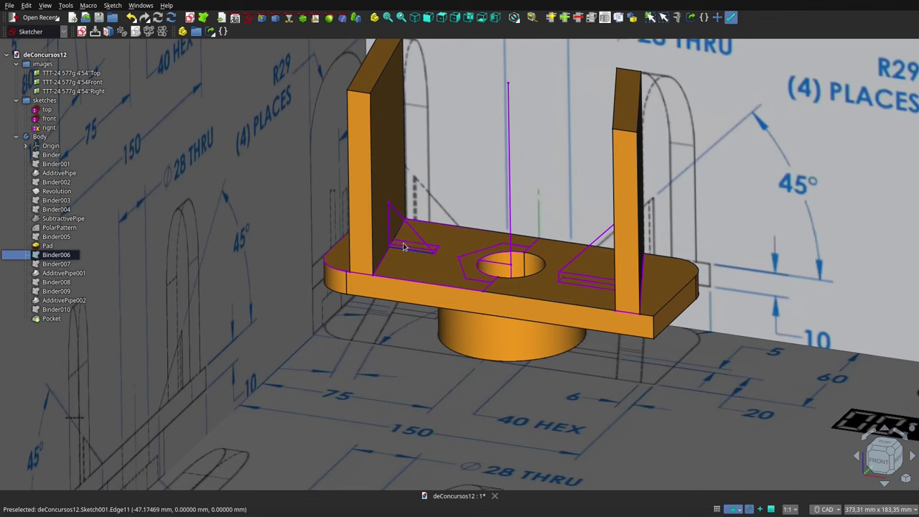
middle_drag(457, 248, 460, 263)
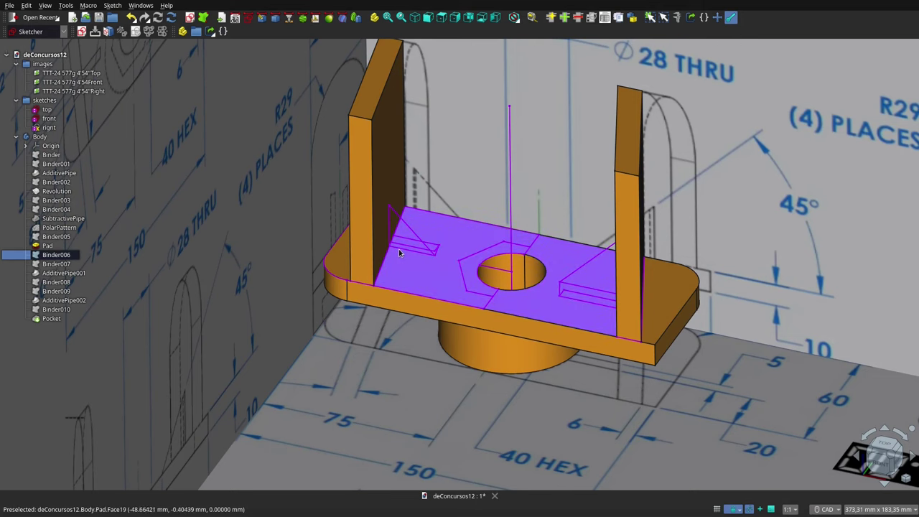
- Show the Binder006 triangular outline beside the left upright and tilt toward a top-down view
scroll(391, 249, up, 5)
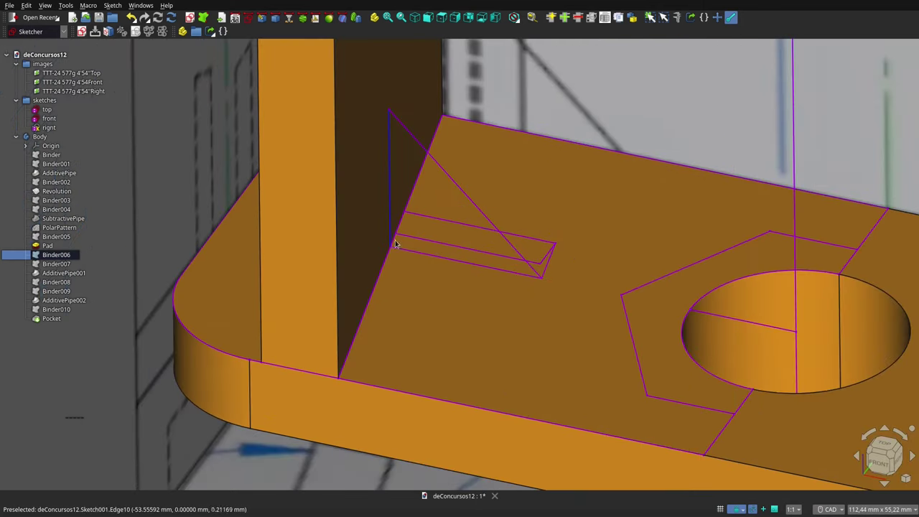
scroll(540, 194, down, 5)
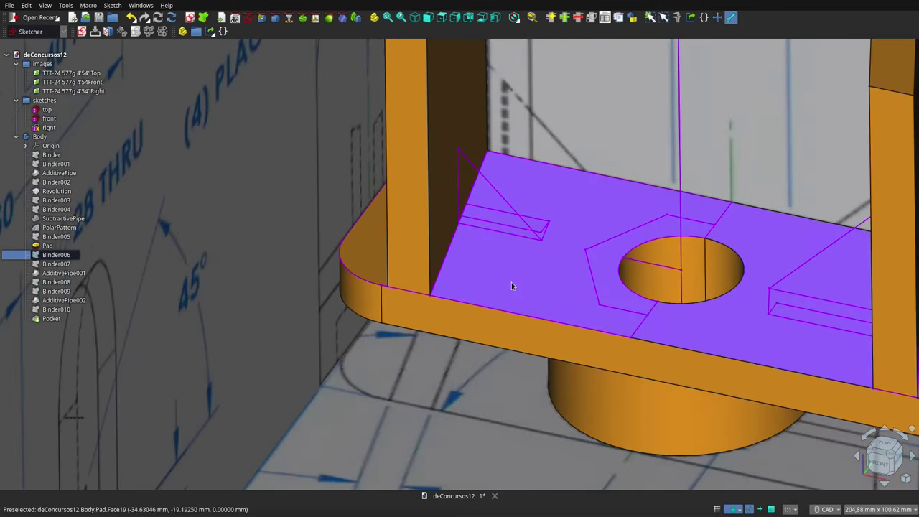
key(space)
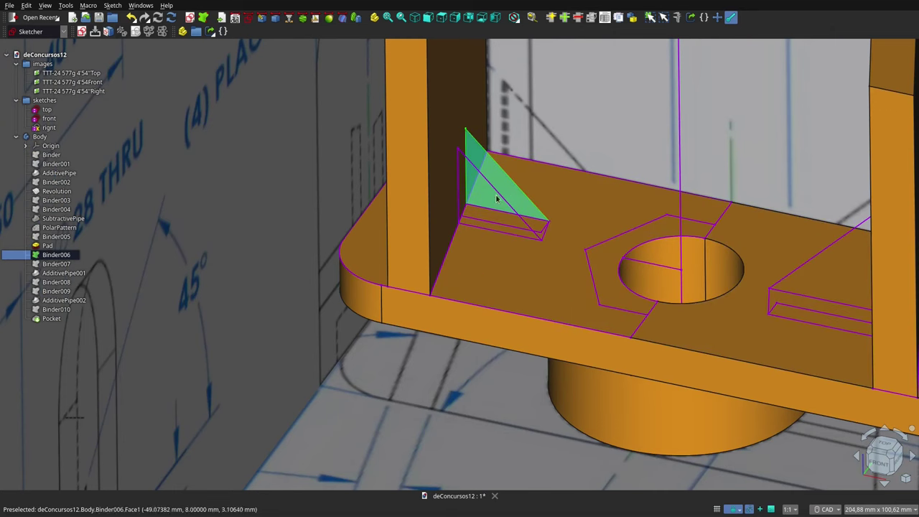
middle_drag(492, 199, 550, 223)
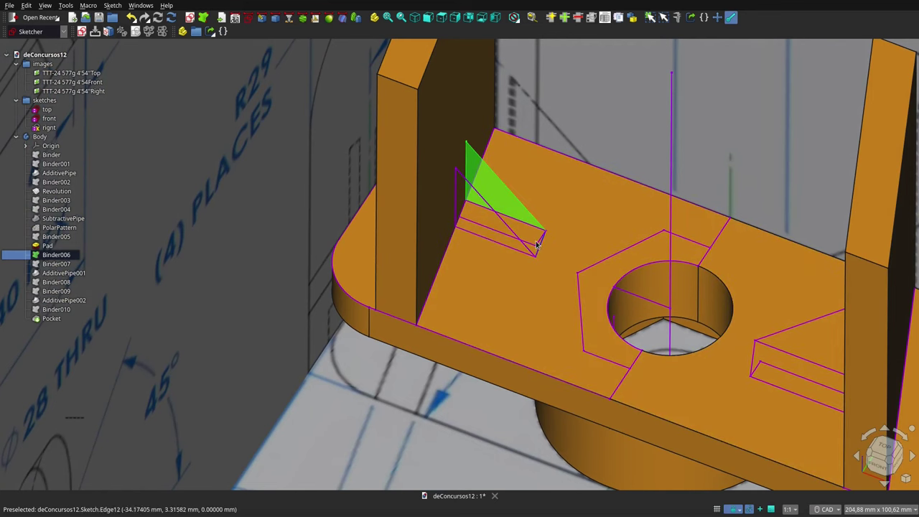
click(48, 264)
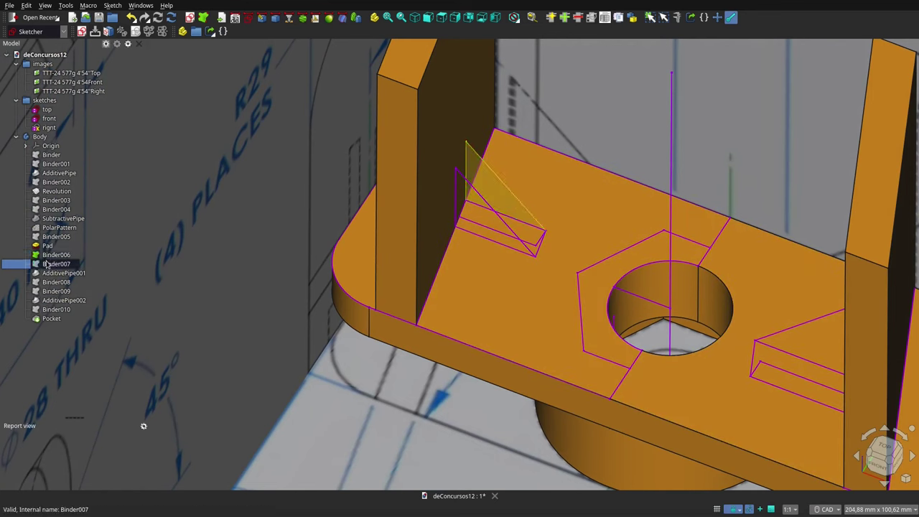
scroll(554, 227, down, 3)
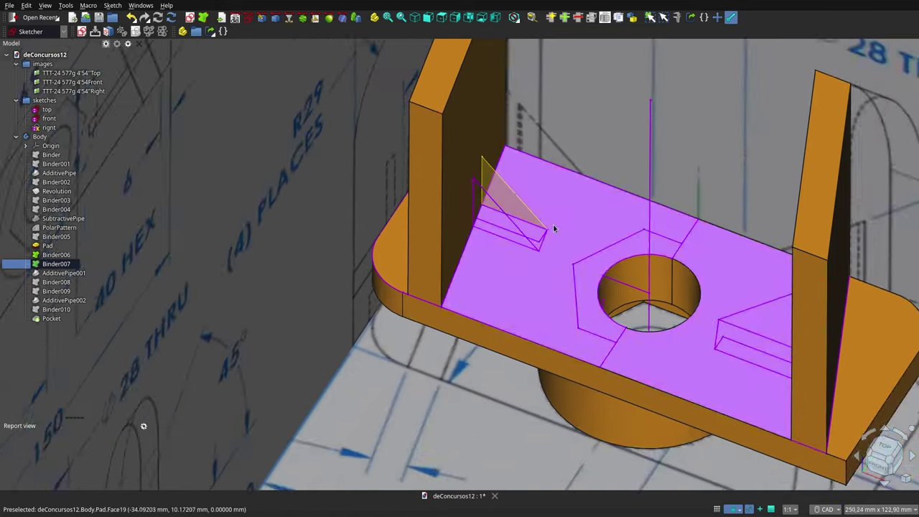
click(63, 273)
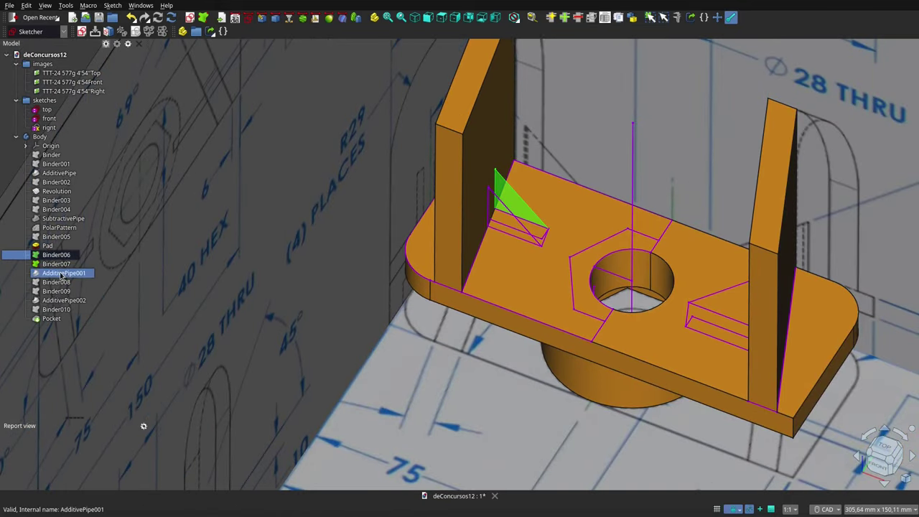
scroll(459, 296, down, 2)
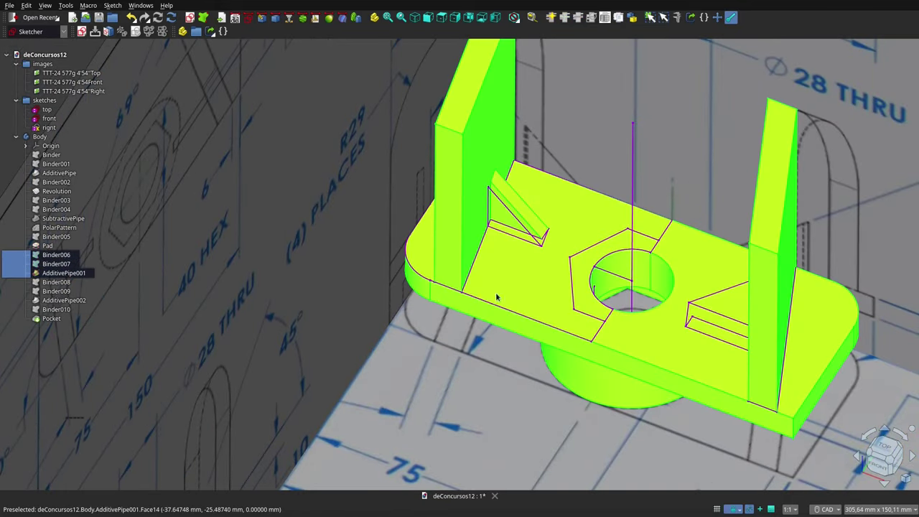
click(478, 392)
middle_drag(495, 381, 530, 363)
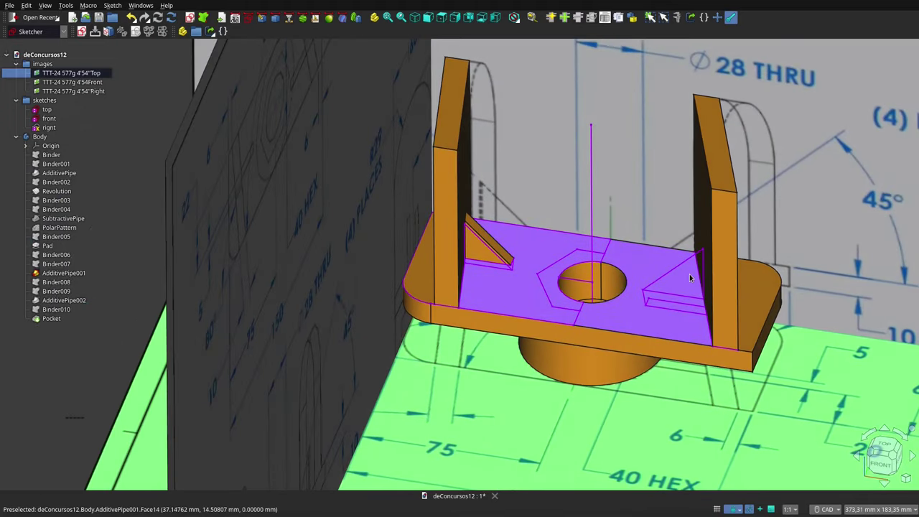
click(70, 282)
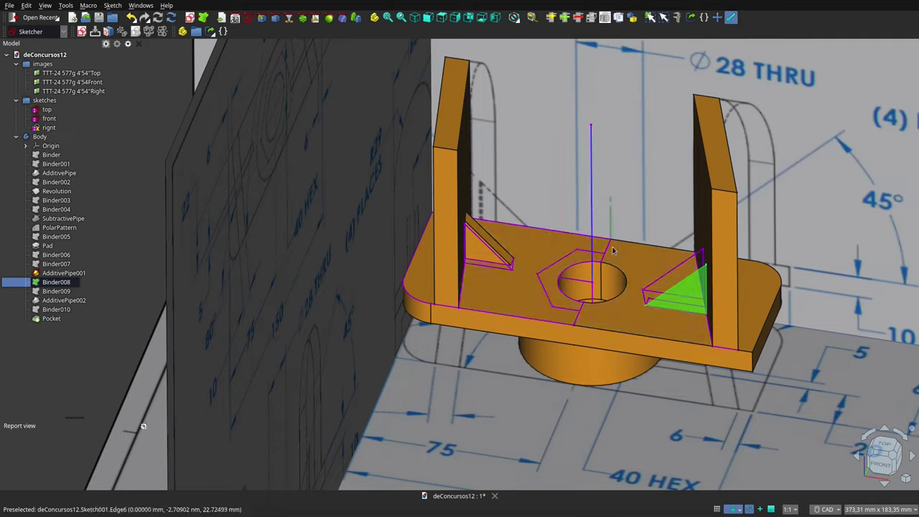
middle_drag(588, 302, 668, 325)
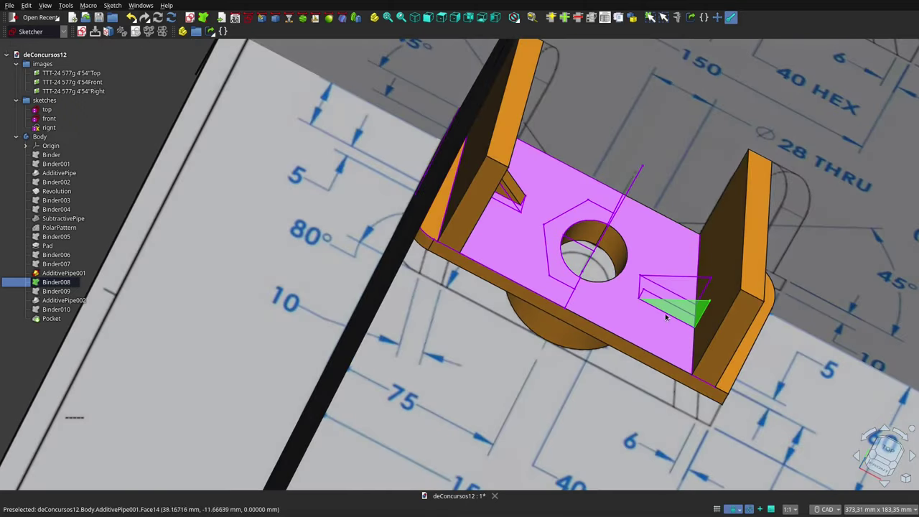
right_click(665, 312)
click(213, 227)
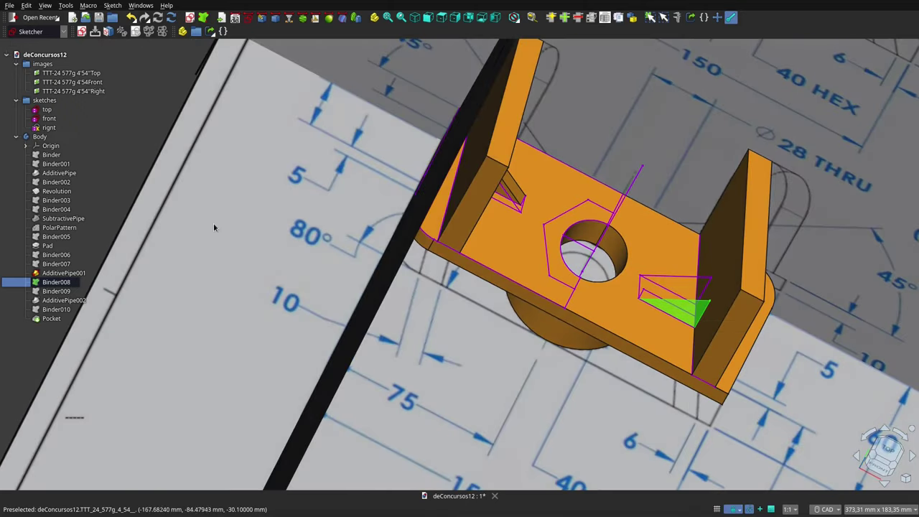
click(57, 291)
click(635, 242)
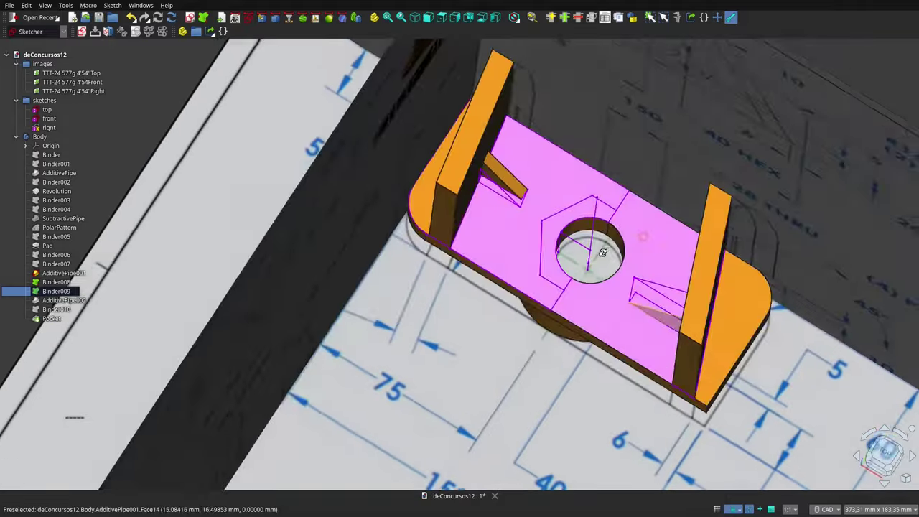
click(71, 82)
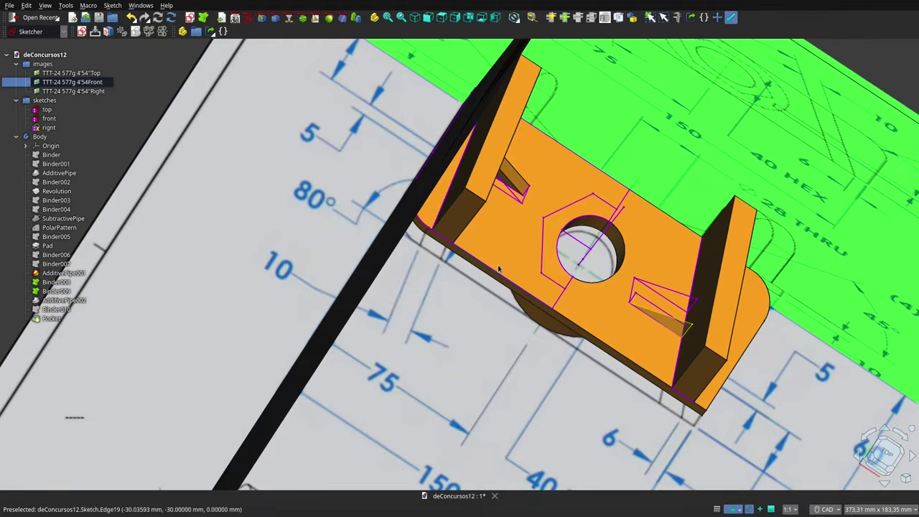
middle_drag(430, 237, 465, 238)
scroll(465, 239, down, 2)
scroll(465, 239, down, 2)
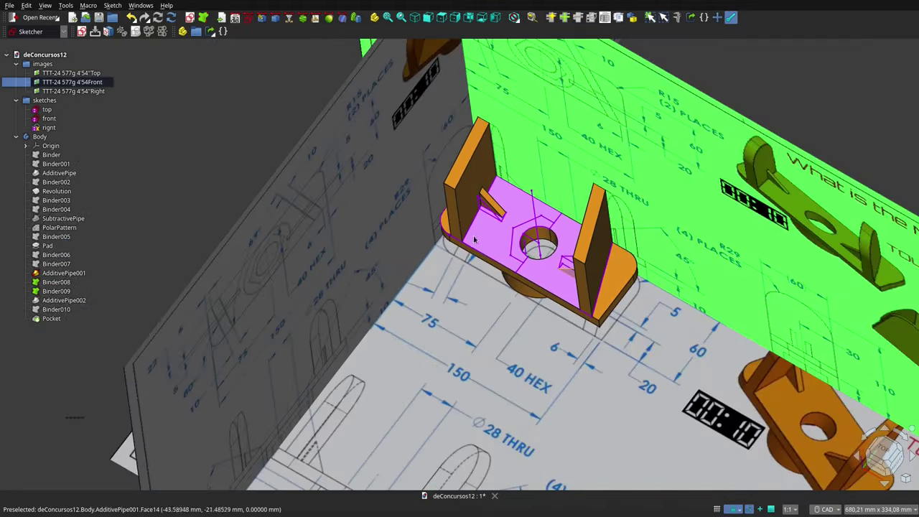
click(81, 283)
click(68, 291)
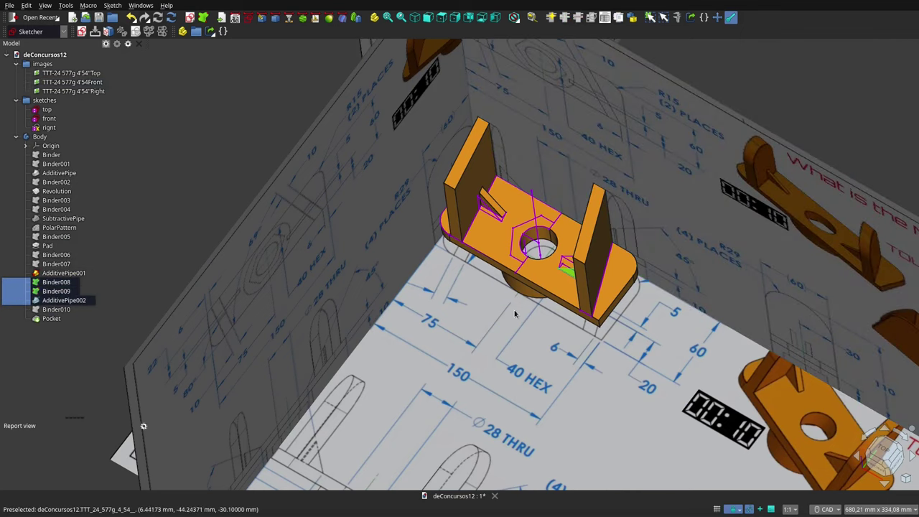
click(539, 318)
mouse_move(538, 318)
middle_down()
mouse_move(597, 289)
mouse_move(524, 300)
middle_up()
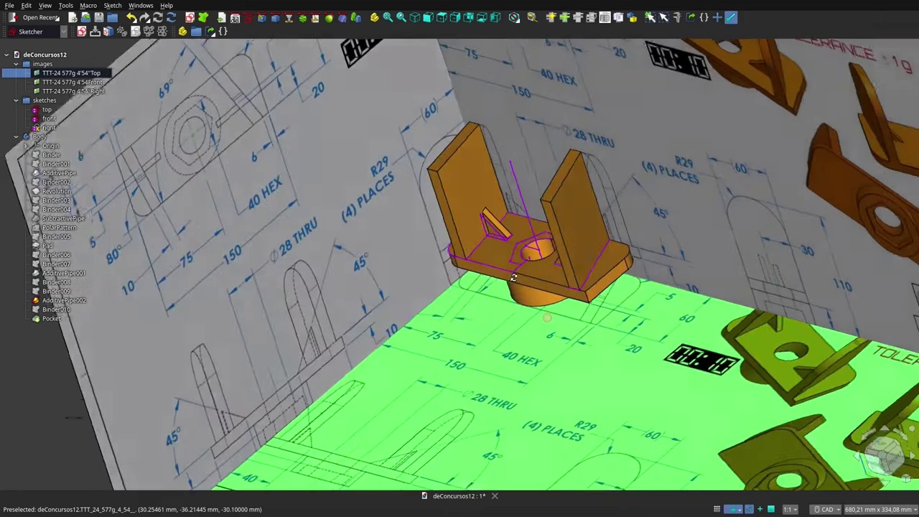
scroll(524, 300, down, 2)
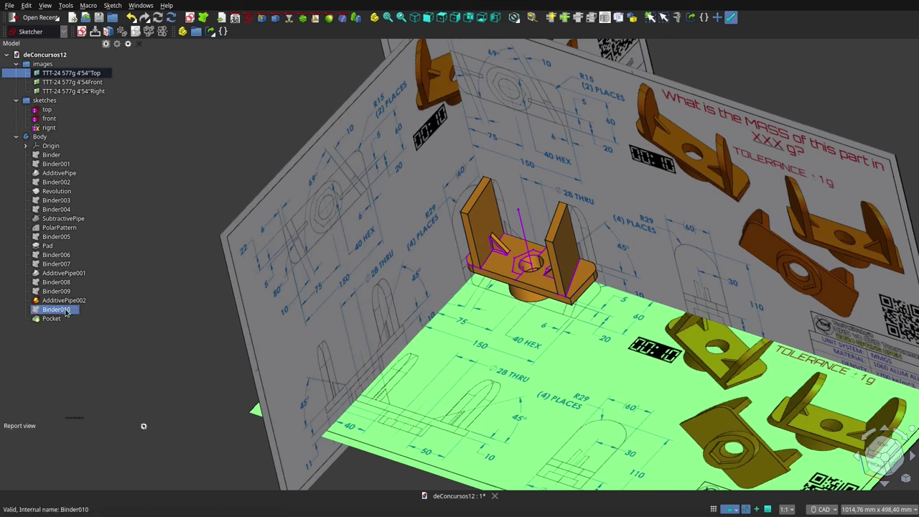
- Hide the Front drawing image and orbit to a tilted view of the part
click(48, 127)
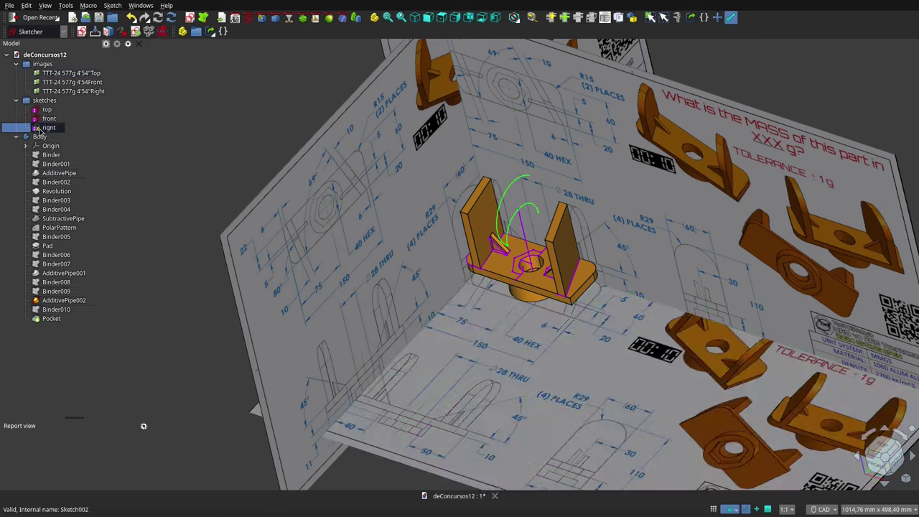
middle_drag(460, 173, 507, 158)
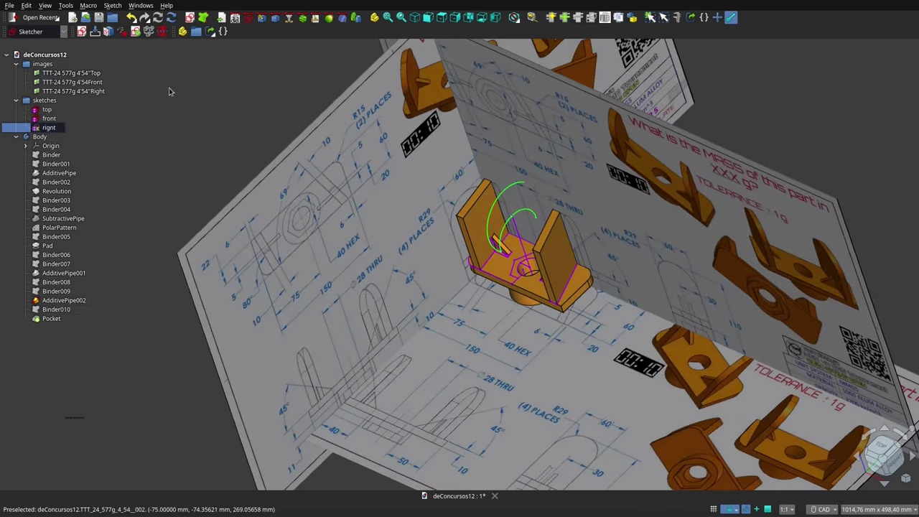
click(549, 126)
key(space)
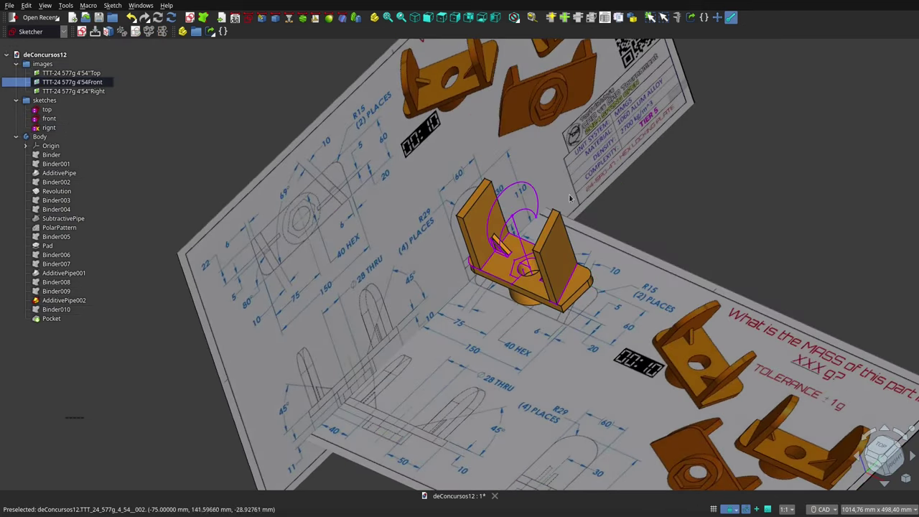
middle_drag(569, 198, 488, 212)
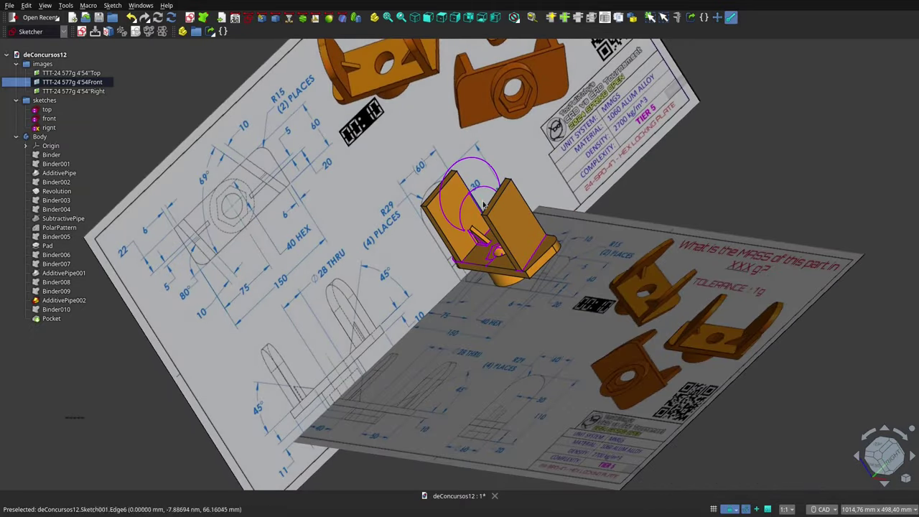
middle_drag(473, 204, 502, 216)
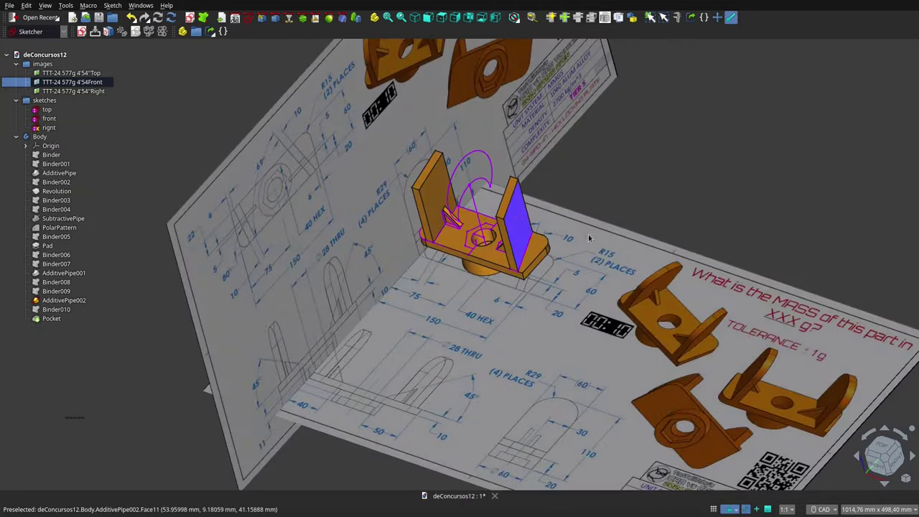
- Pick the Binder010 arc and the sketches group to hide the magenta reference outlines
click(69, 310)
click(495, 195)
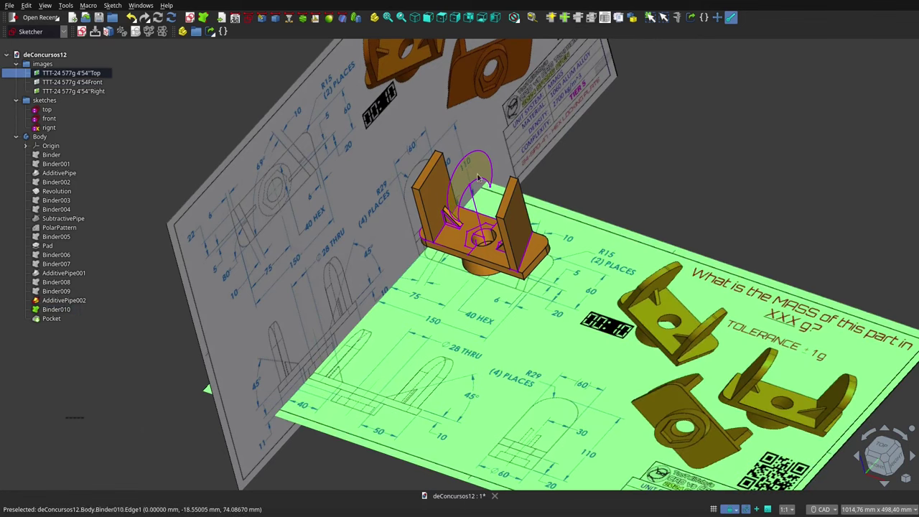
click(607, 139)
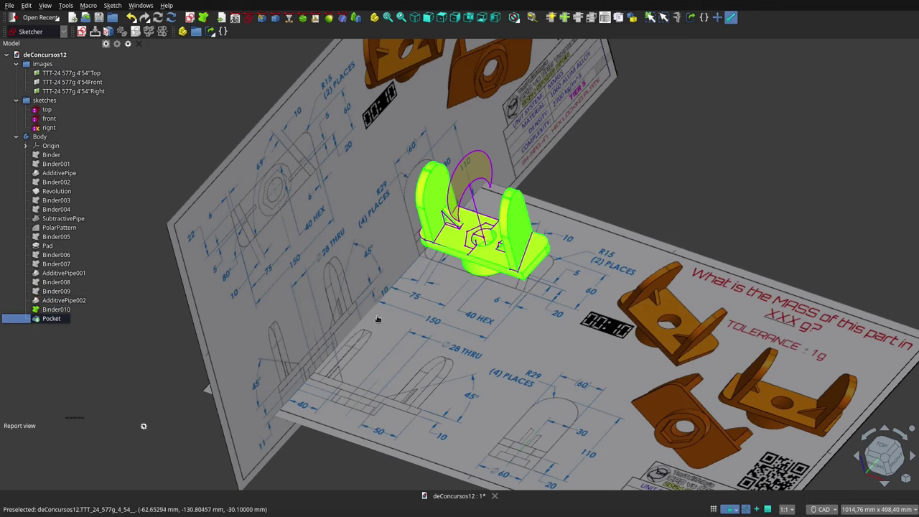
mouse_move(459, 316)
middle_down()
mouse_move(491, 342)
mouse_move(477, 290)
middle_up()
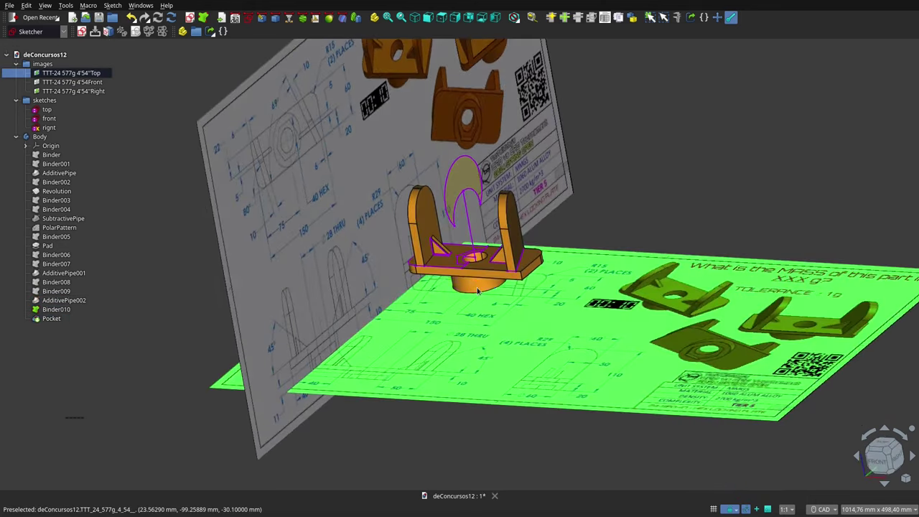
click(56, 308)
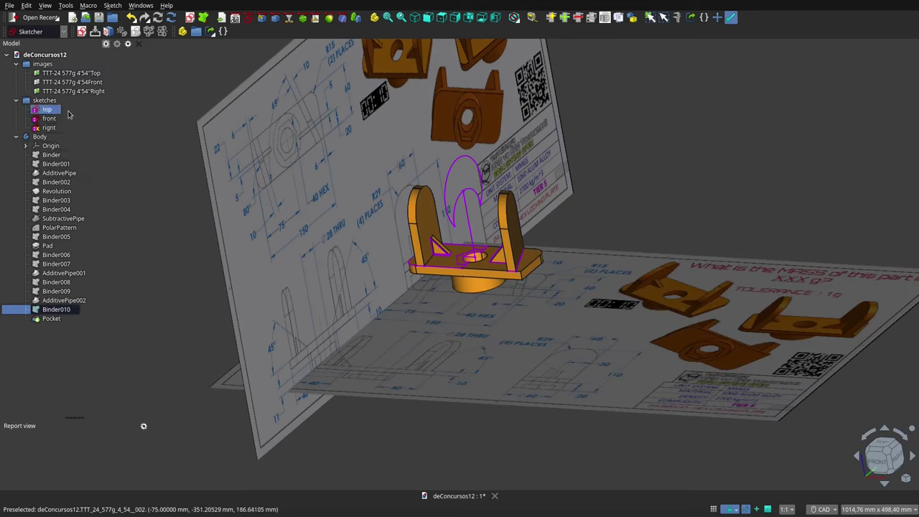
click(46, 103)
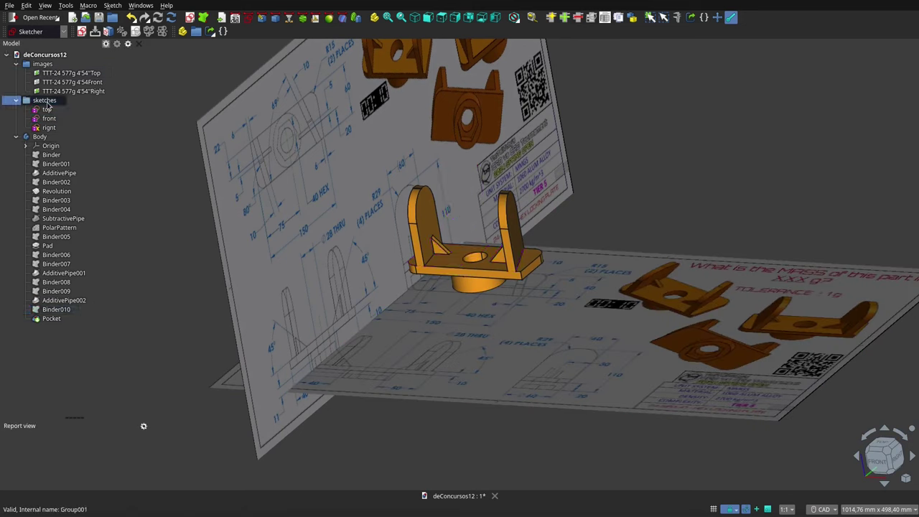
- Briefly show the Front drawing image, then hide the whole images group to isolate the Pocket part
click(72, 81)
key(space)
click(51, 318)
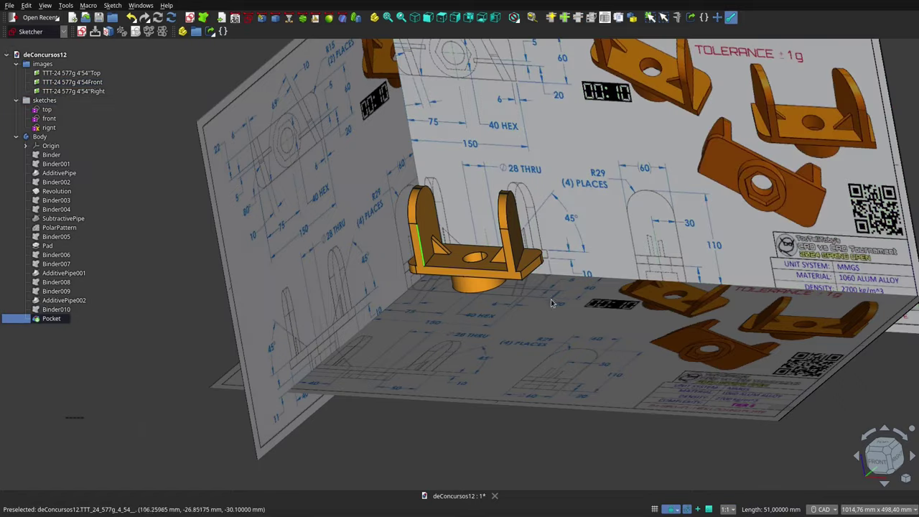
middle_drag(551, 303, 569, 313)
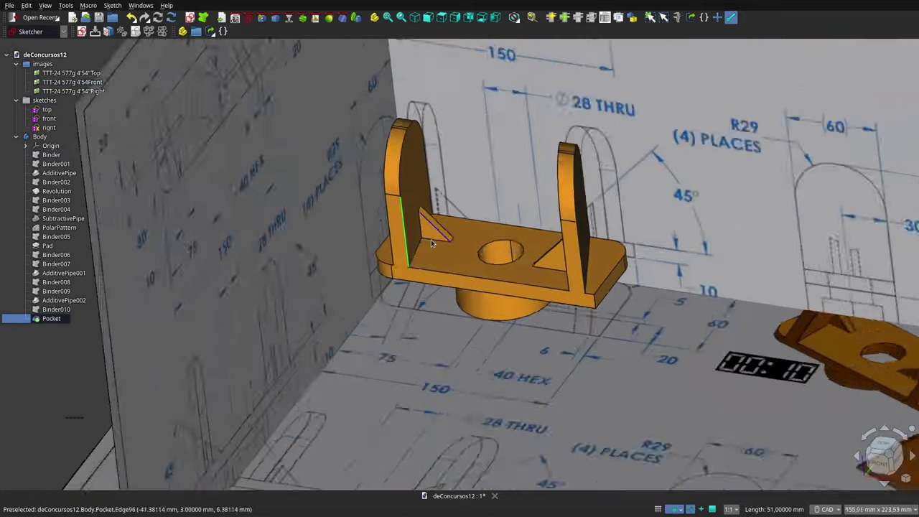
middle_drag(430, 271, 459, 247)
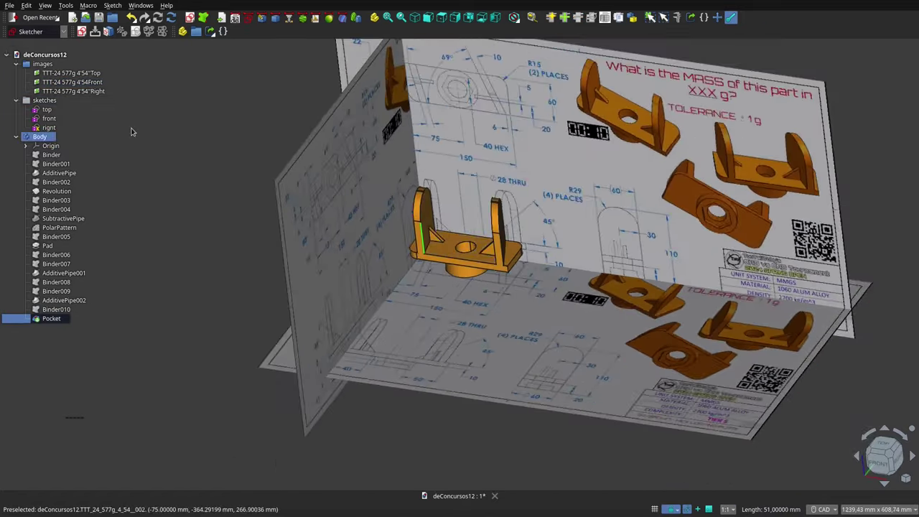
click(50, 74)
click(42, 64)
key(space)
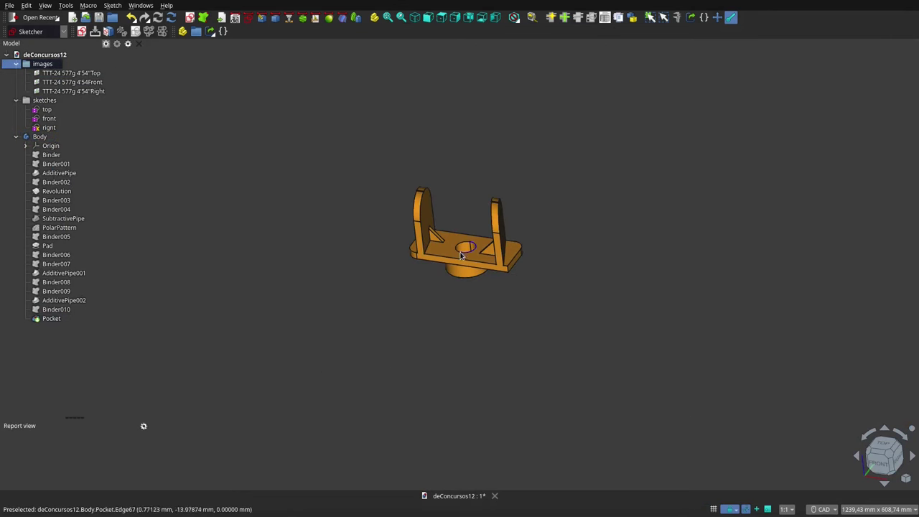
- Orbit to a top-down view of the plate and select the whole Body
middle_drag(466, 244, 465, 314)
scroll(466, 248, up, 5)
scroll(466, 248, up, 2)
mouse_move(466, 249)
middle_down()
mouse_move(484, 174)
mouse_move(506, 160)
middle_up()
scroll(506, 161, down, 2)
scroll(487, 146, up, 3)
mouse_move(484, 132)
middle_down()
mouse_move(436, 215)
mouse_move(494, 168)
middle_up()
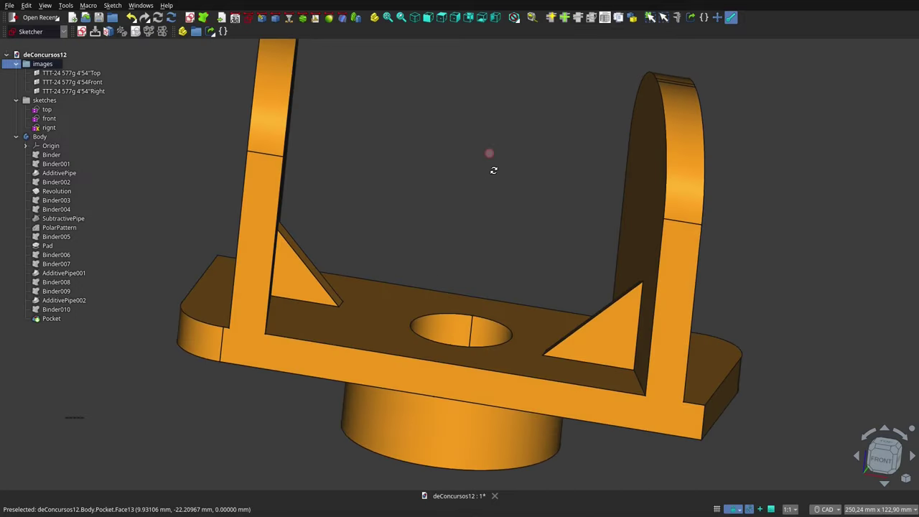
click(71, 73)
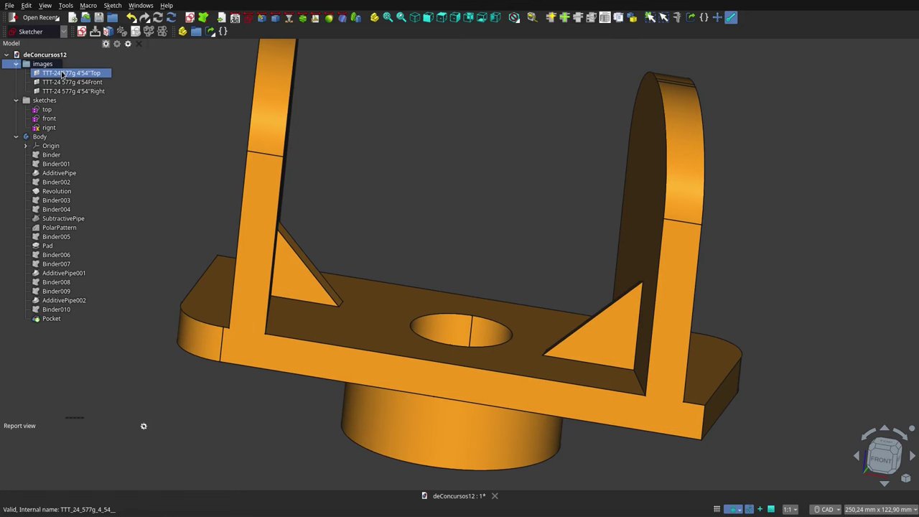
click(50, 136)
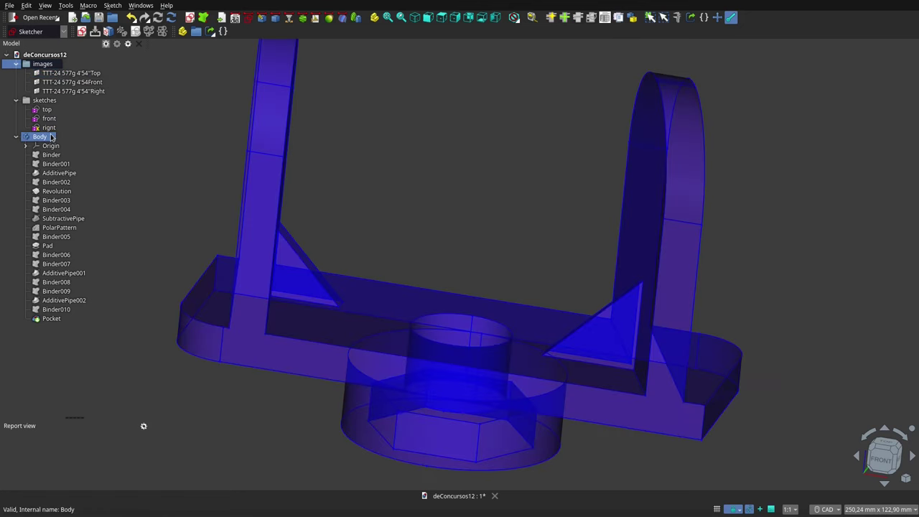
- Read the Body's Data properties: mass 577.09444 g for a volume of 213.73868 ml
click(50, 137)
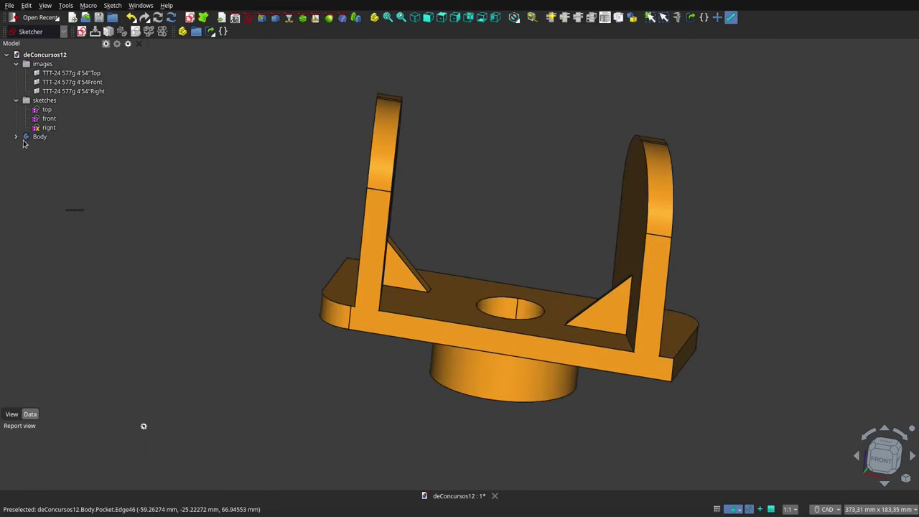
click(36, 136)
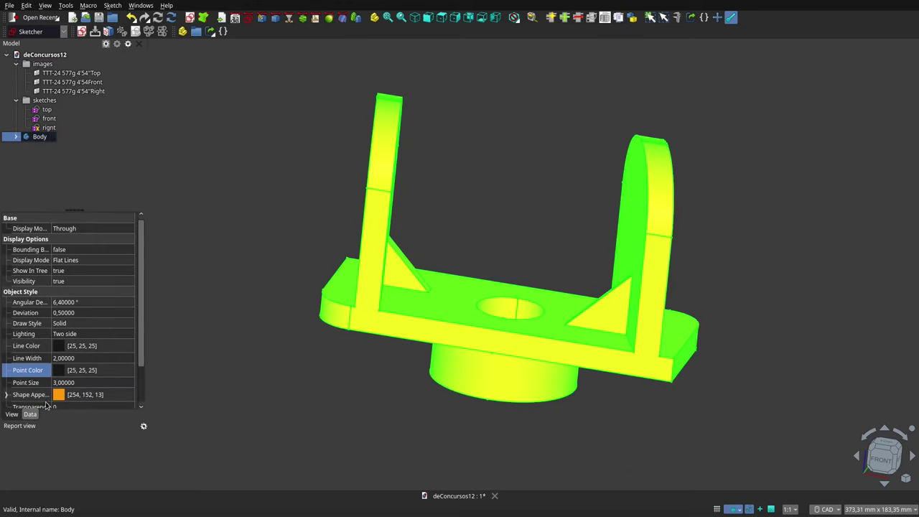
click(31, 414)
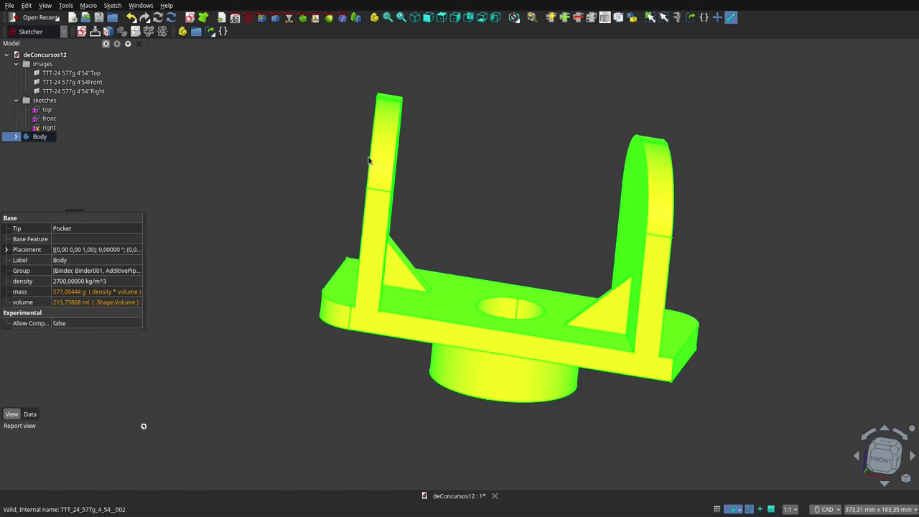
click(485, 201)
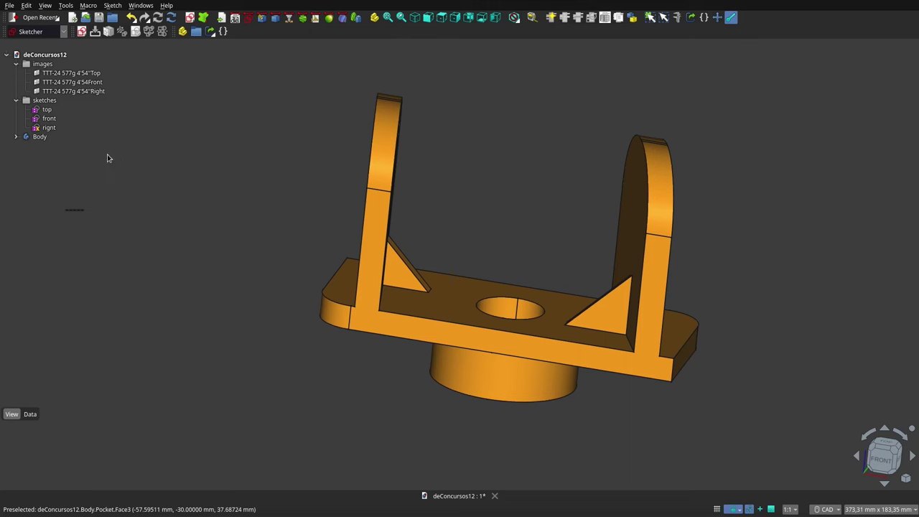
click(39, 136)
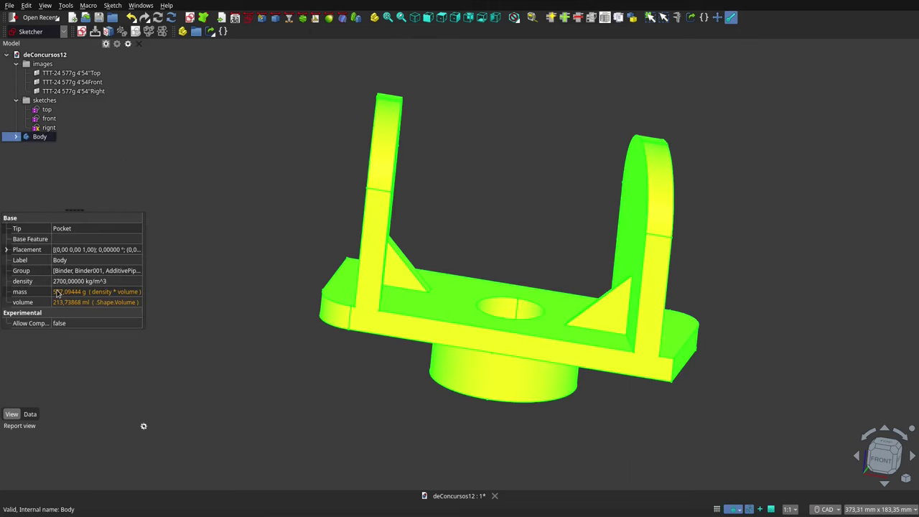
click(508, 192)
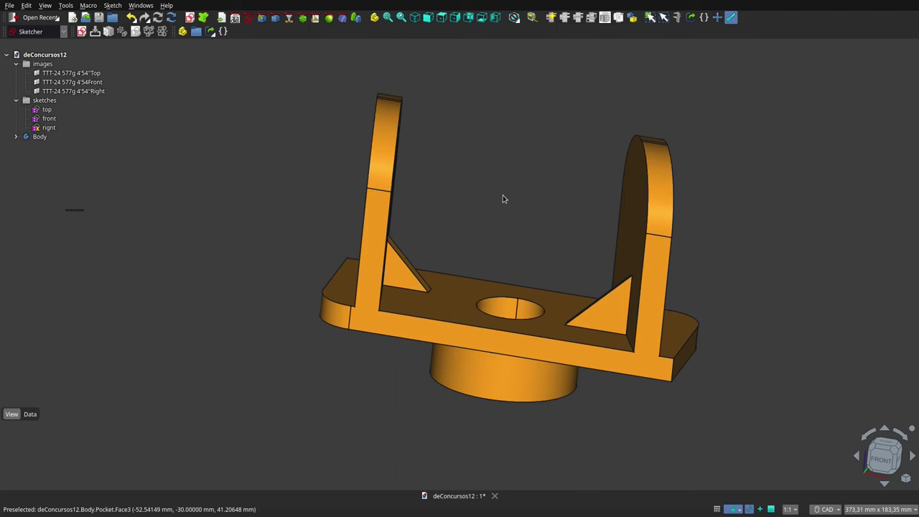
- Make the reference drawing images group visible again around the plate
middle_drag(503, 199, 481, 199)
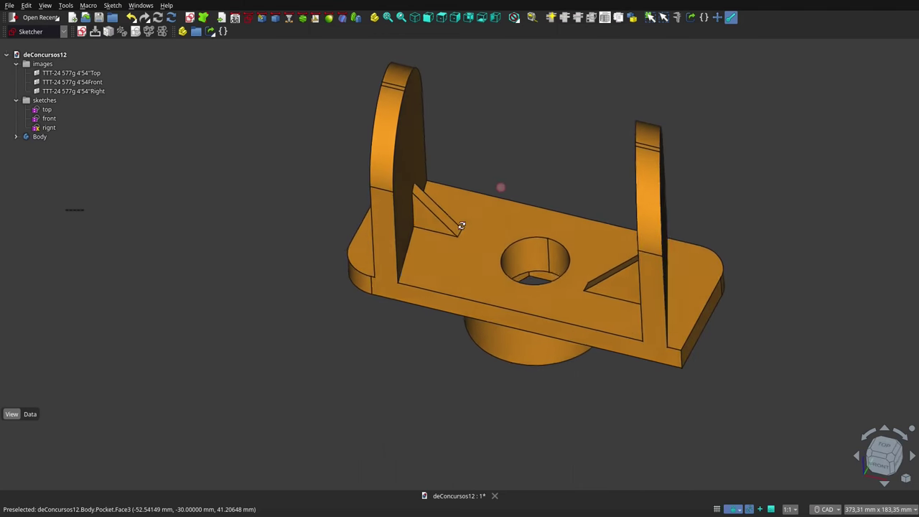
scroll(531, 144, up, 2)
scroll(531, 143, up, 2)
scroll(507, 164, down, 2)
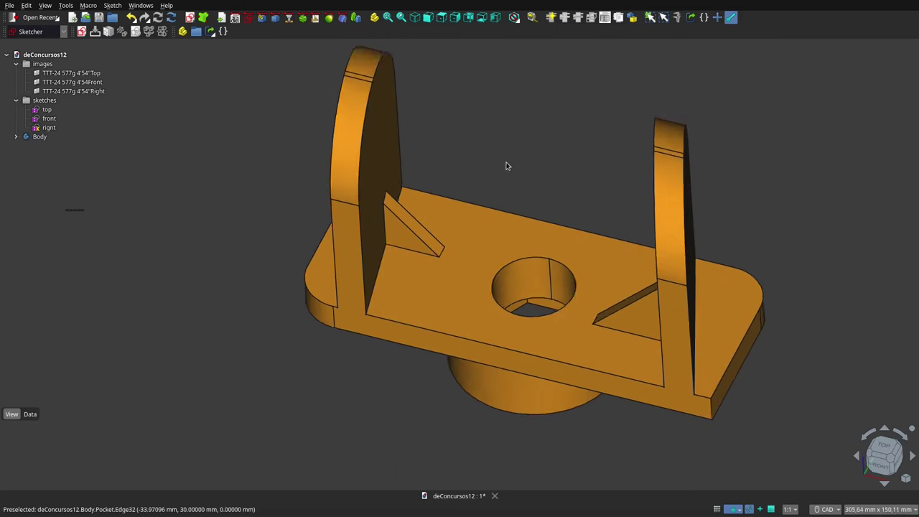
scroll(499, 172, down, 2)
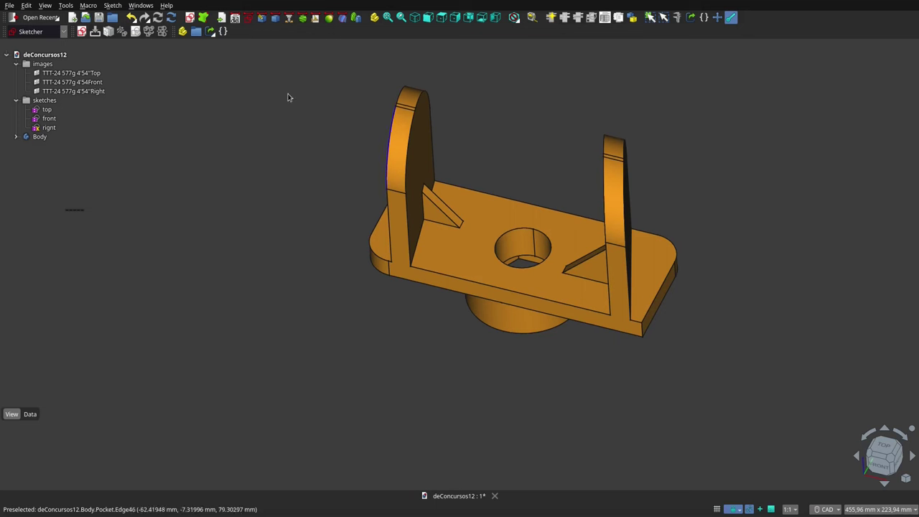
click(44, 66)
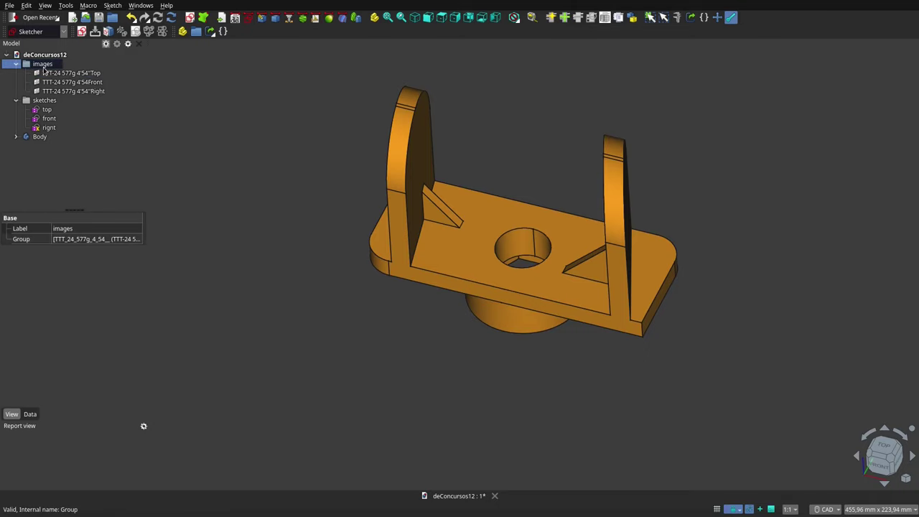
key(space)
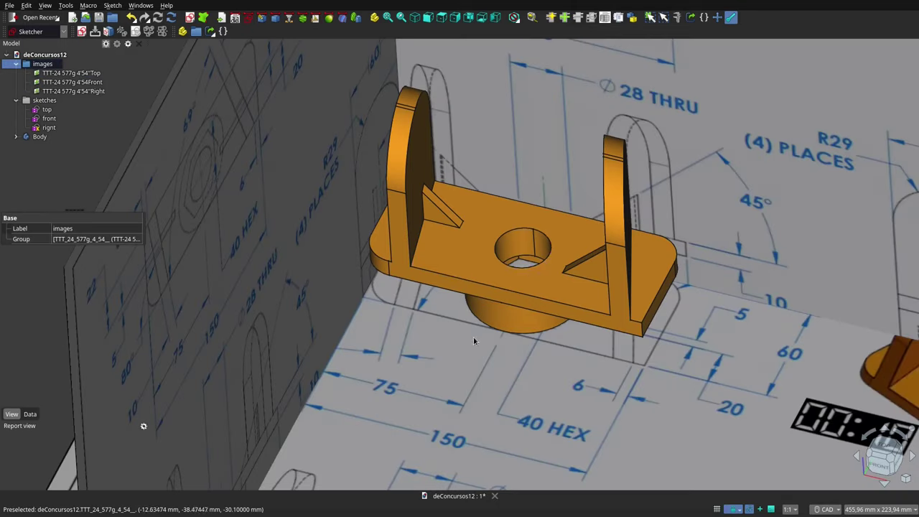
- Orbit and zoom out to compare the part against all the image planes
click(438, 324)
middle_drag(438, 324, 478, 326)
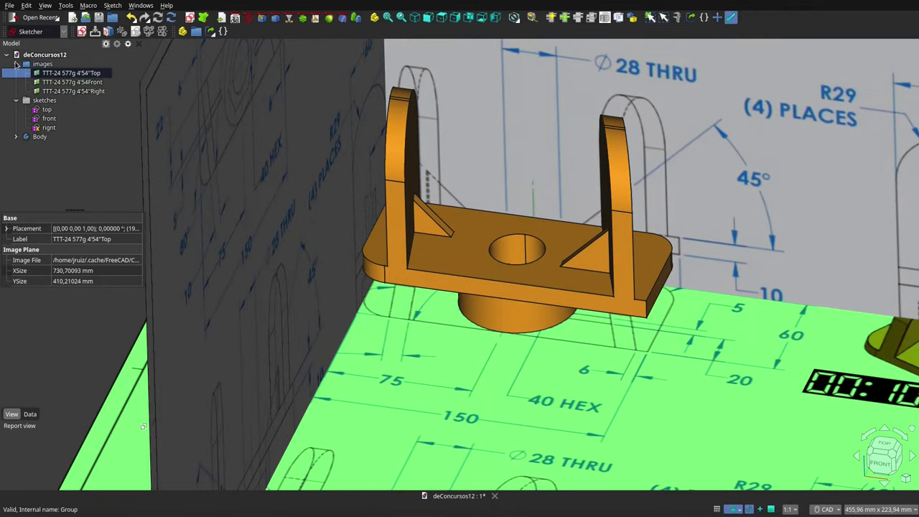
click(16, 64)
click(46, 64)
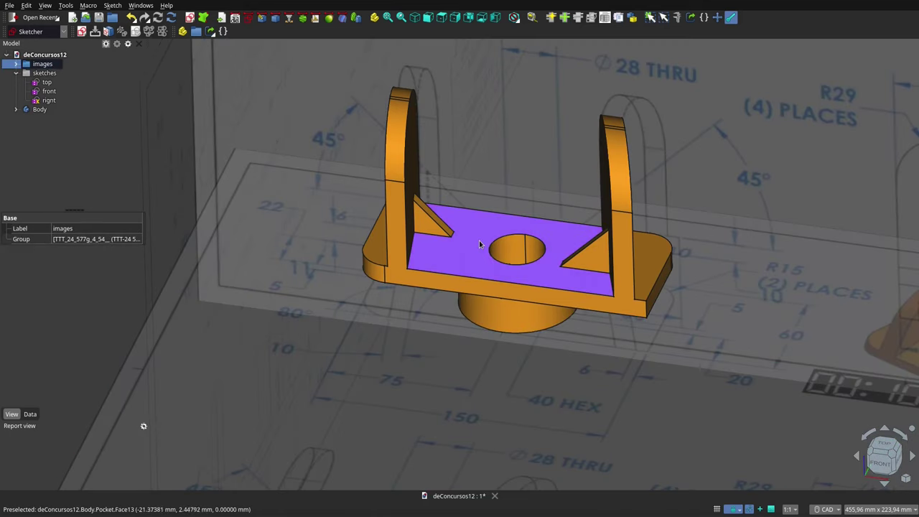
scroll(478, 246, down, 5)
mouse_move(478, 240)
middle_down()
mouse_move(529, 287)
mouse_move(499, 333)
mouse_move(459, 352)
mouse_move(349, 312)
mouse_move(361, 227)
mouse_move(379, 184)
mouse_move(467, 242)
mouse_move(412, 124)
mouse_move(523, 185)
mouse_move(546, 244)
mouse_move(543, 310)
mouse_move(486, 332)
mouse_move(322, 324)
mouse_move(335, 232)
mouse_move(435, 256)
mouse_move(530, 255)
mouse_move(550, 240)
middle_up()
scroll(491, 250, down, 3)
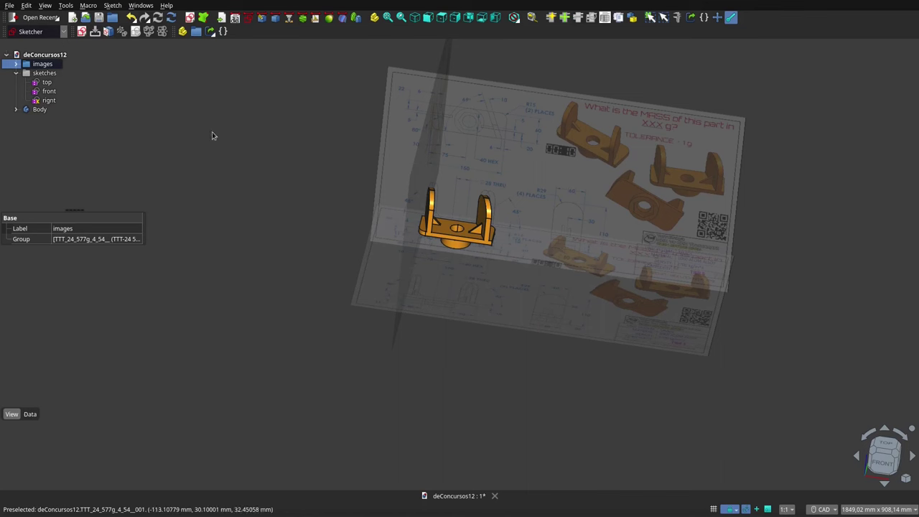
- Hide the reference drawing images and orbit so the plate's top faces the viewer
key(space)
scroll(423, 209, up, 3)
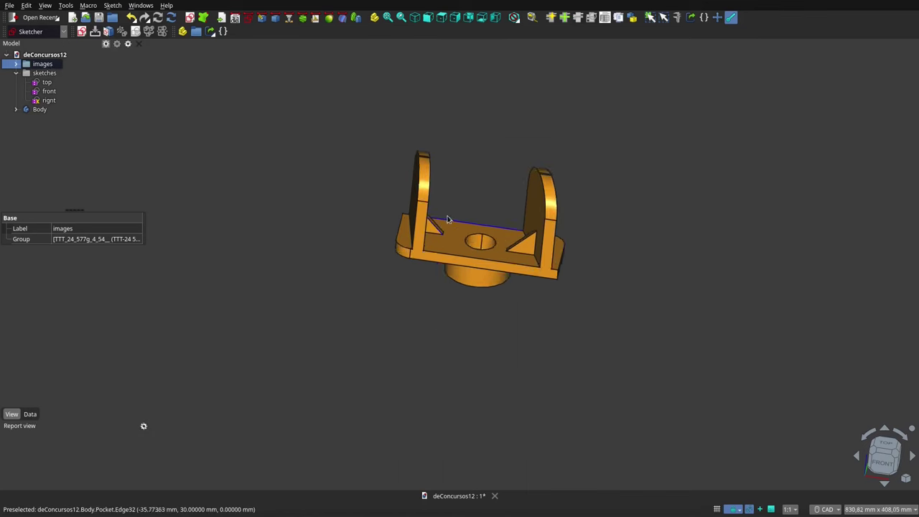
scroll(497, 235, up, 4)
scroll(501, 233, up, 1)
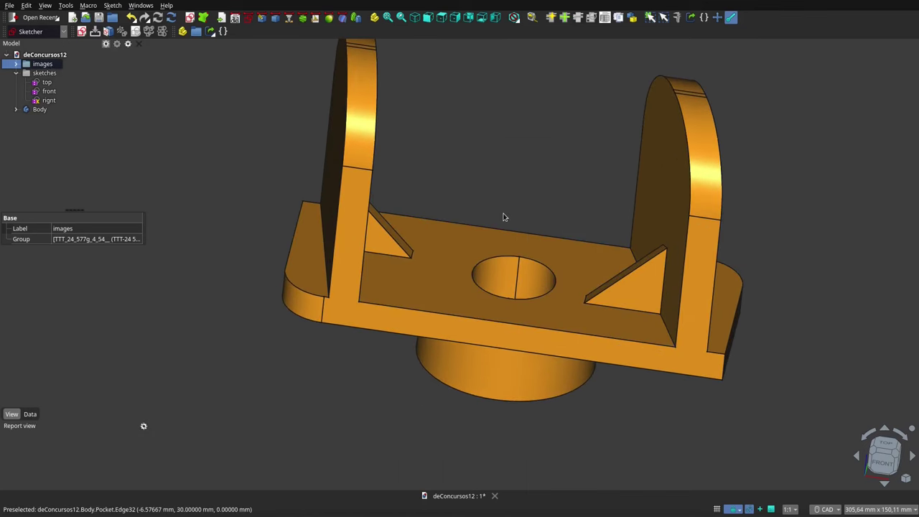
scroll(499, 194, down, 3)
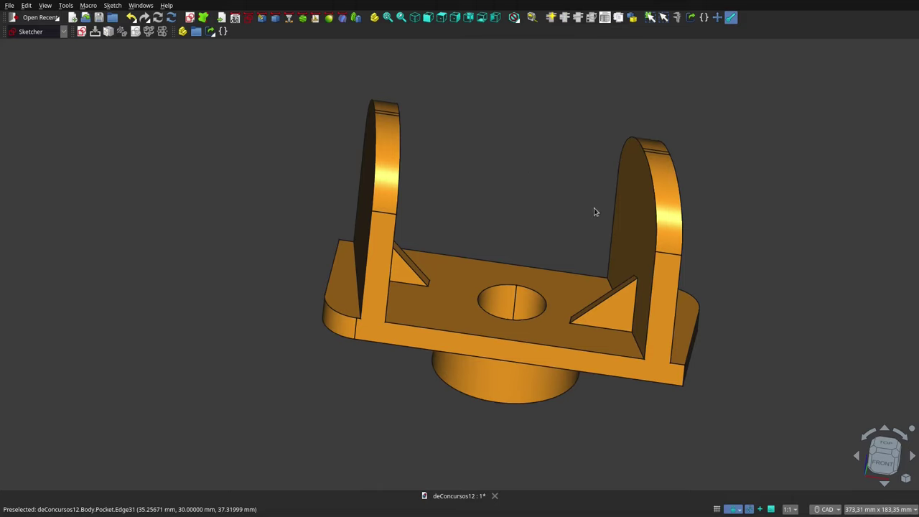
mouse_move(579, 219)
middle_down()
mouse_move(480, 256)
mouse_move(475, 113)
mouse_move(493, 79)
mouse_move(535, 100)
mouse_move(570, 156)
mouse_move(622, 189)
mouse_move(640, 236)
mouse_move(521, 299)
mouse_move(463, 302)
middle_up()
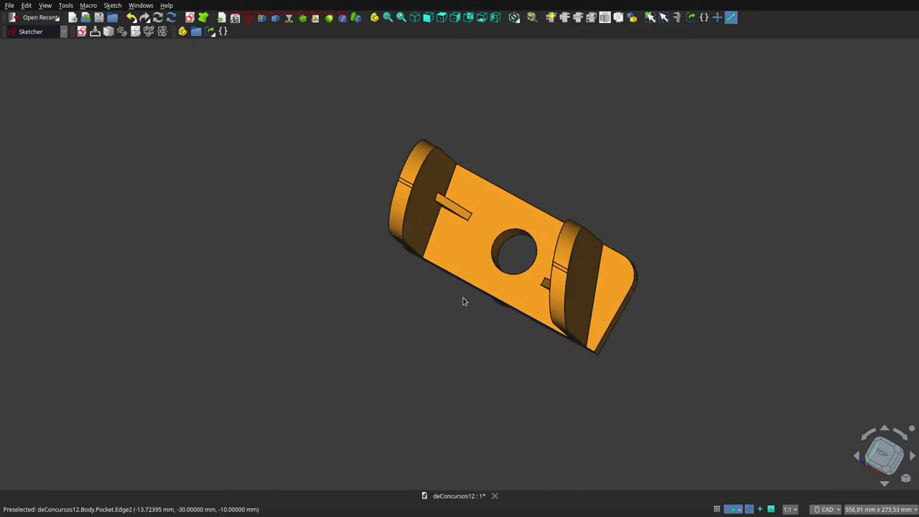
scroll(464, 301, down, 2)
- Inspect the part in the Front, Top and Right standard views, then return to an angled 3D view
click(428, 17)
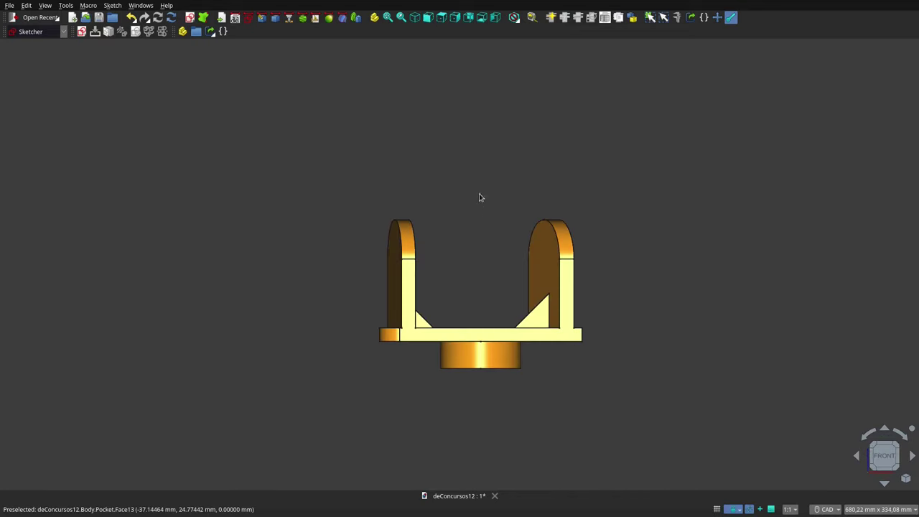
scroll(476, 323, up, 1)
scroll(477, 324, up, 2)
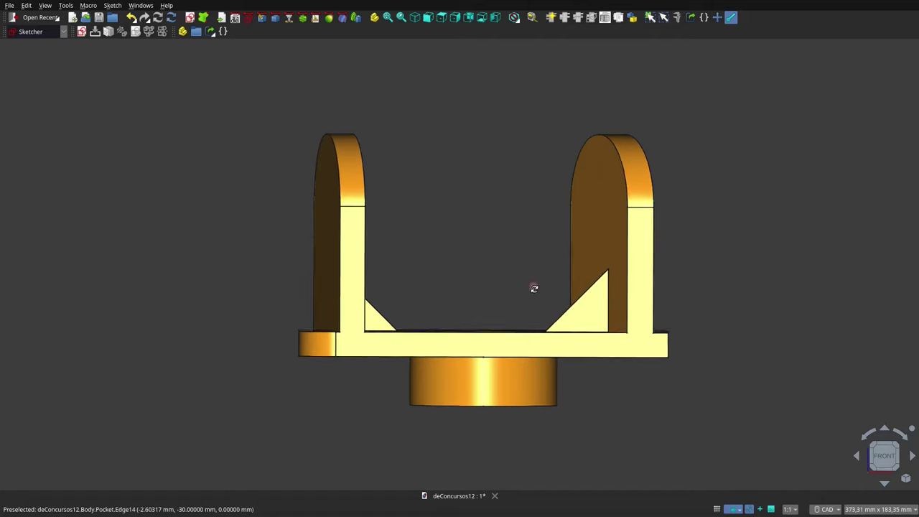
mouse_move(533, 287)
middle_down()
mouse_move(476, 298)
mouse_move(409, 285)
mouse_move(375, 289)
middle_up()
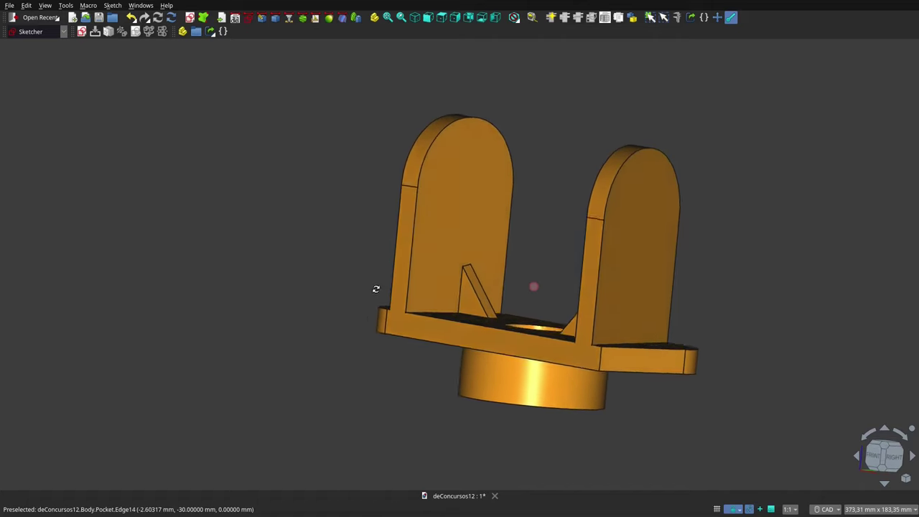
click(441, 17)
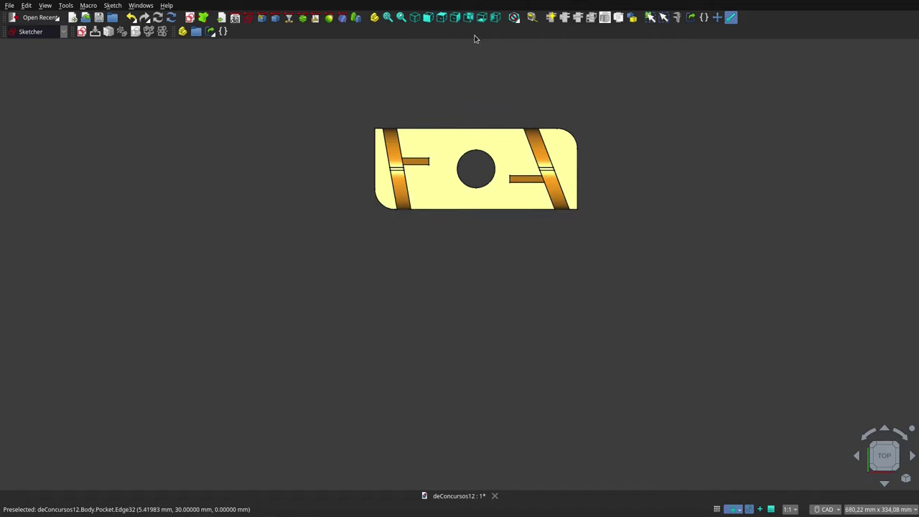
click(455, 18)
scroll(566, 264, up, 3)
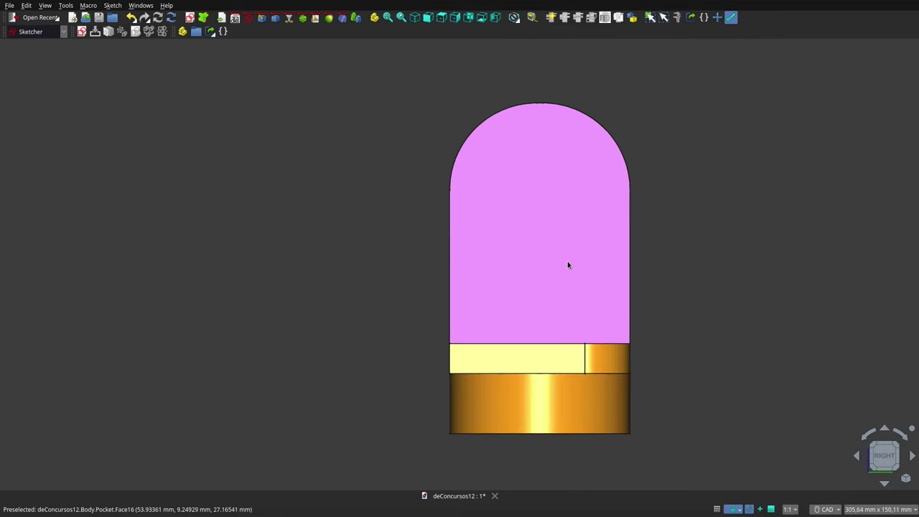
scroll(567, 264, down, 5)
mouse_move(567, 264)
middle_down()
mouse_move(488, 266)
mouse_move(606, 333)
mouse_move(699, 318)
mouse_move(711, 284)
mouse_move(703, 234)
mouse_move(654, 141)
mouse_move(683, 191)
mouse_move(674, 268)
mouse_move(625, 282)
mouse_move(538, 282)
middle_up()
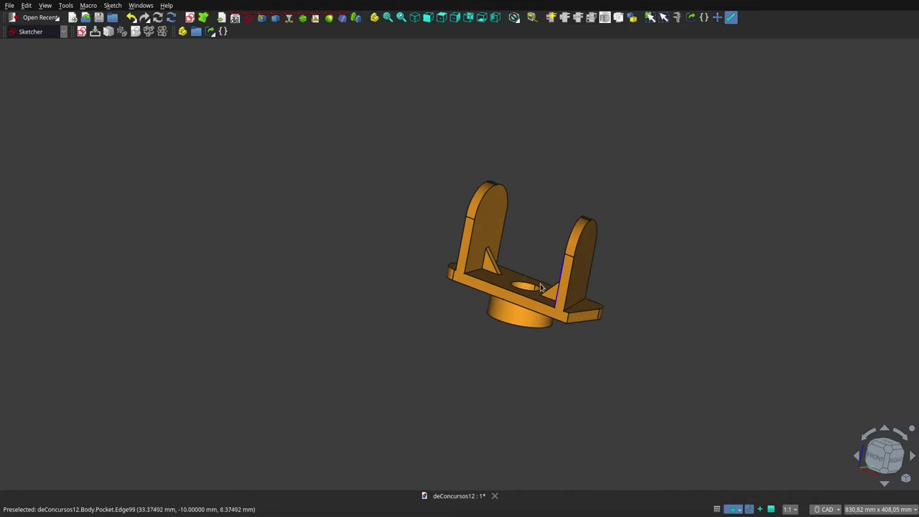
scroll(535, 281, up, 5)
scroll(536, 260, down, 5)
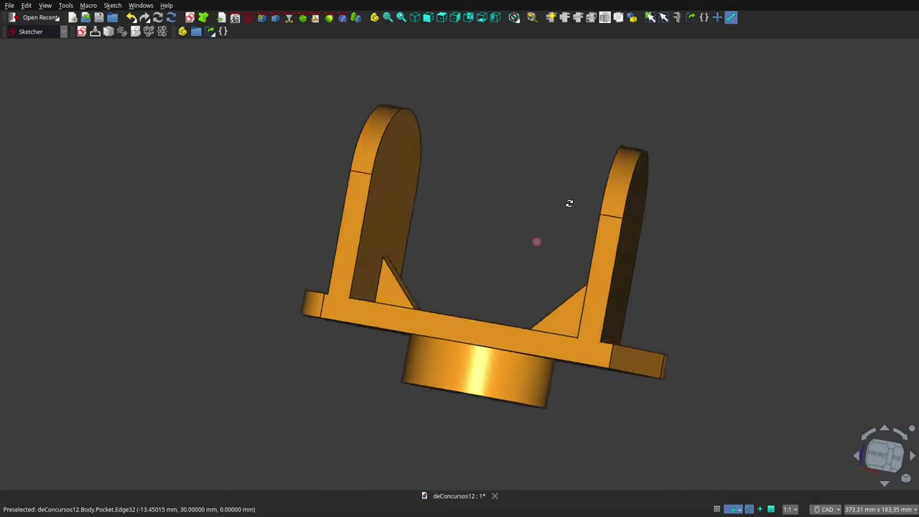